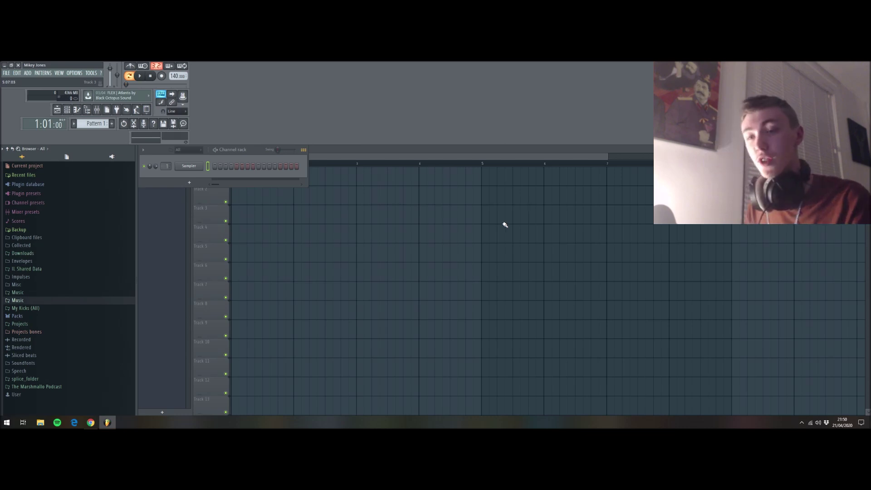
# - Switch to the browser to view Caine's Hype Beast release page and image results, and return to FL Studio
pyautogui.moveTo(91, 426)
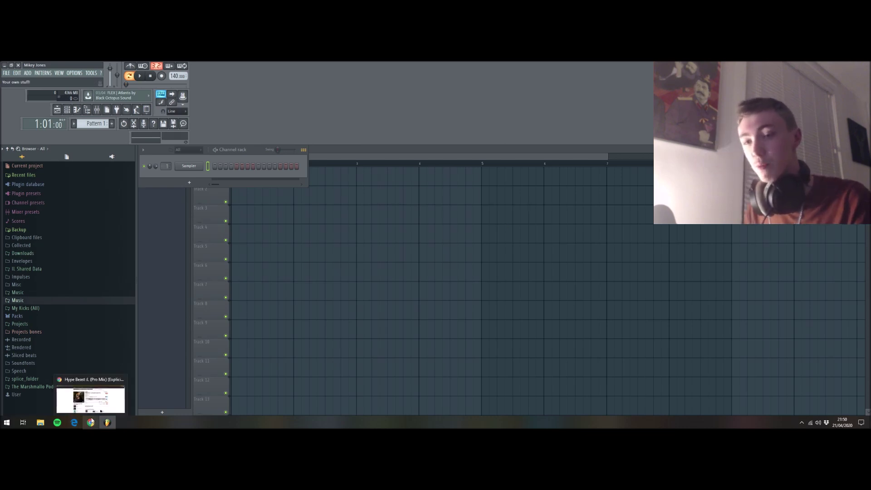
pyautogui.click(90, 397)
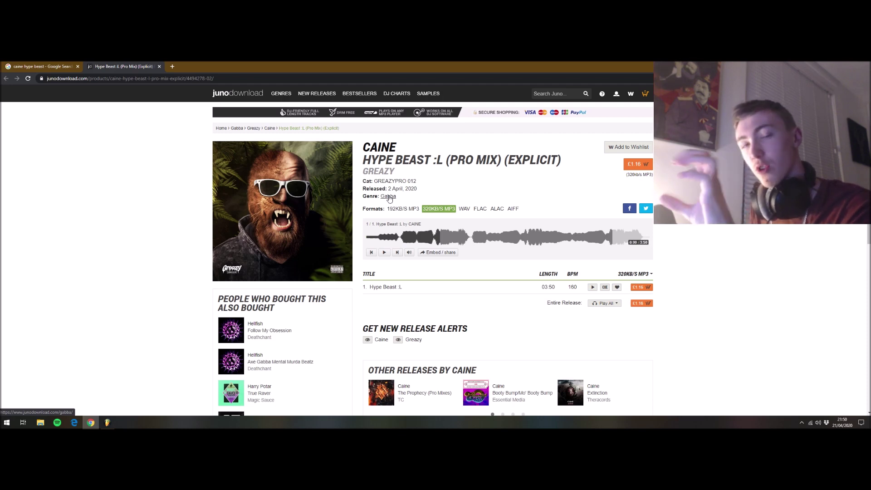
pyautogui.click(107, 423)
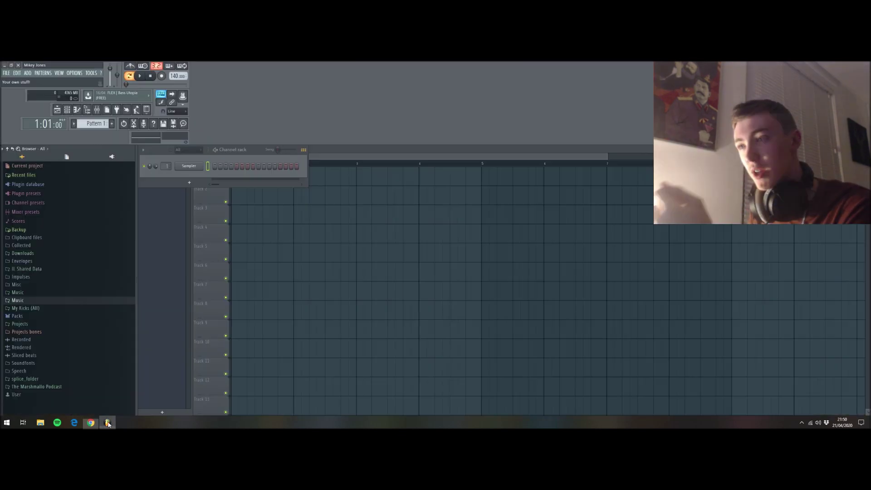
pyautogui.click(352, 158)
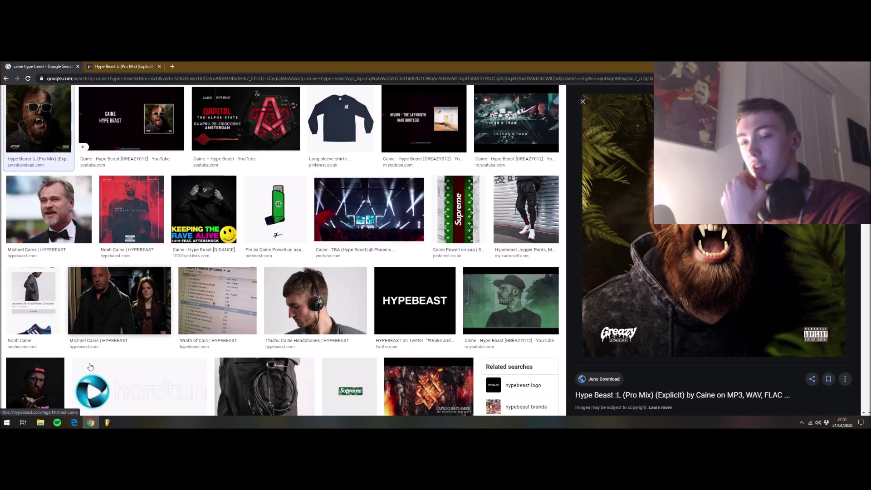
pyautogui.click(107, 423)
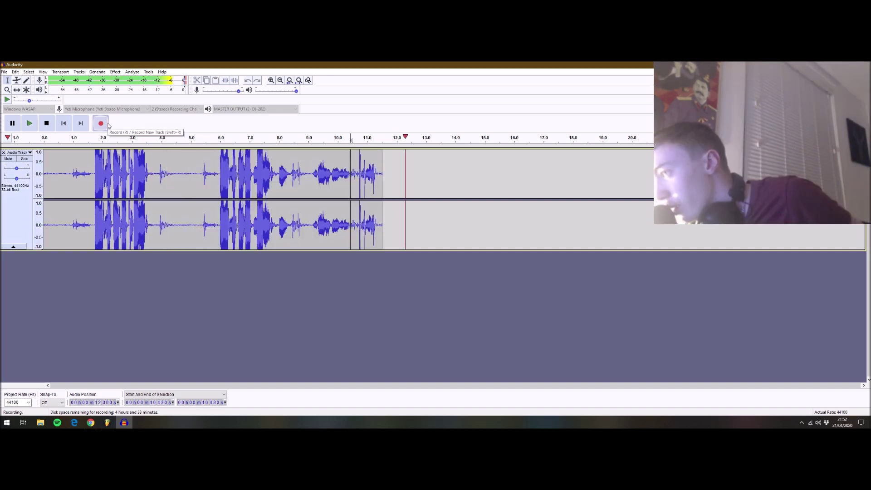
# - Stop the microphone recording of the vocal in Audacity
pyautogui.click(46, 123)
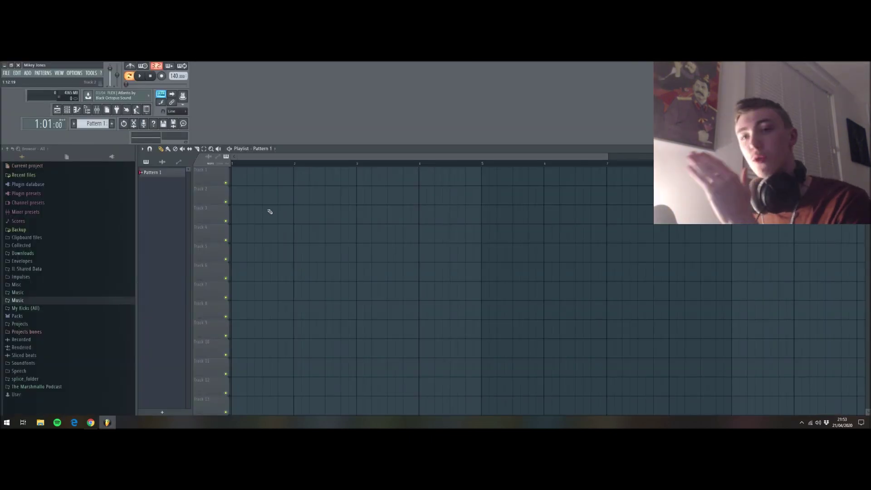
# - Check the contents of the My Kicks (All) sample folder and collapse it again
pyautogui.click(43, 303)
pyautogui.click(43, 303)
pyautogui.click(36, 308)
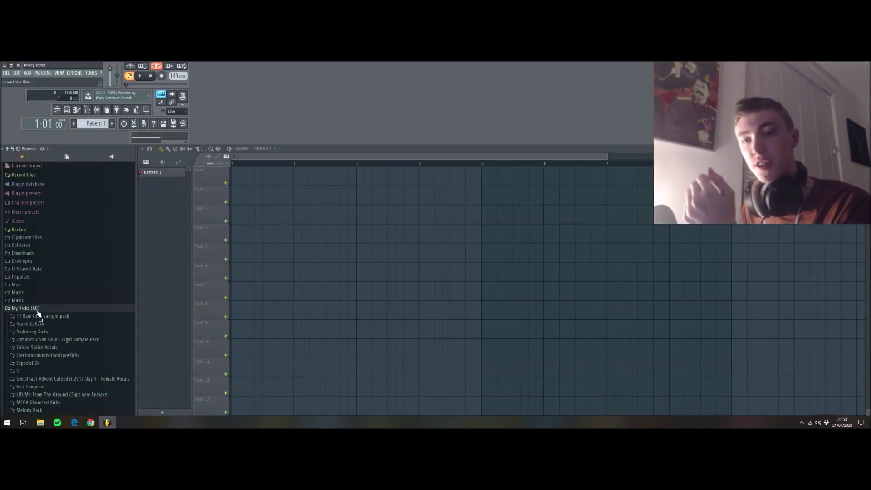
pyautogui.click(36, 308)
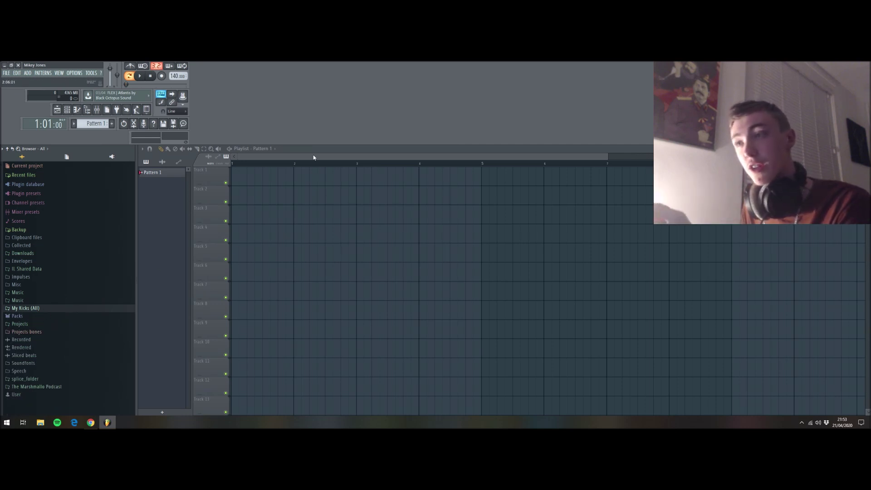
pyautogui.moveTo(600, 162); pyautogui.dragTo(665, 170)
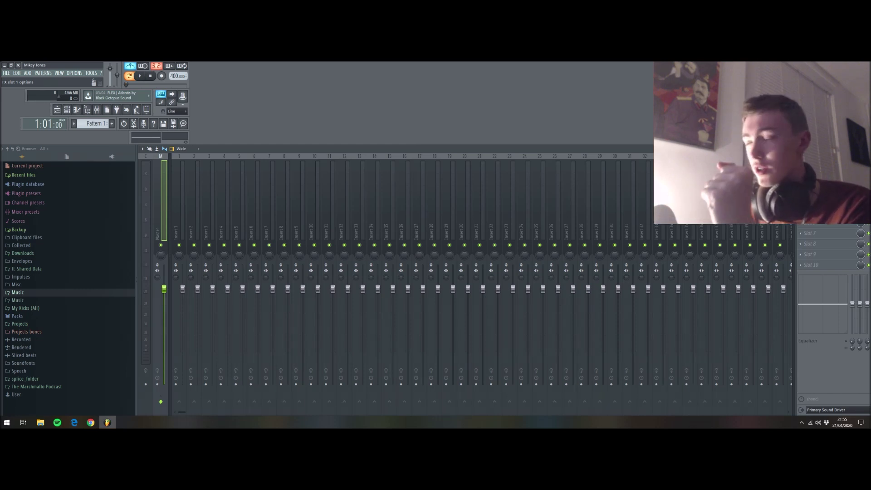
# - Load Maximus in the master track's first effect slot and apply its Clear master RMS preset
pyautogui.click(800, 170)
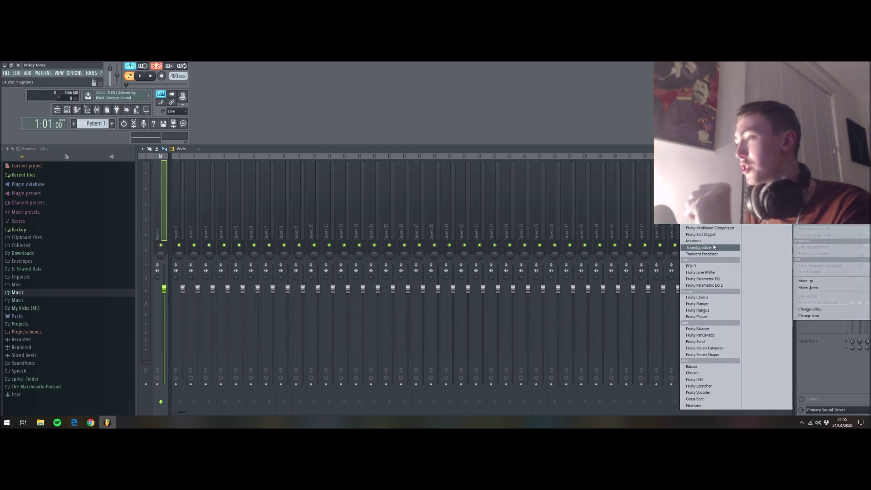
pyautogui.click(694, 241)
pyautogui.moveTo(174, 198); pyautogui.dragTo(249, 193)
pyautogui.click(237, 193)
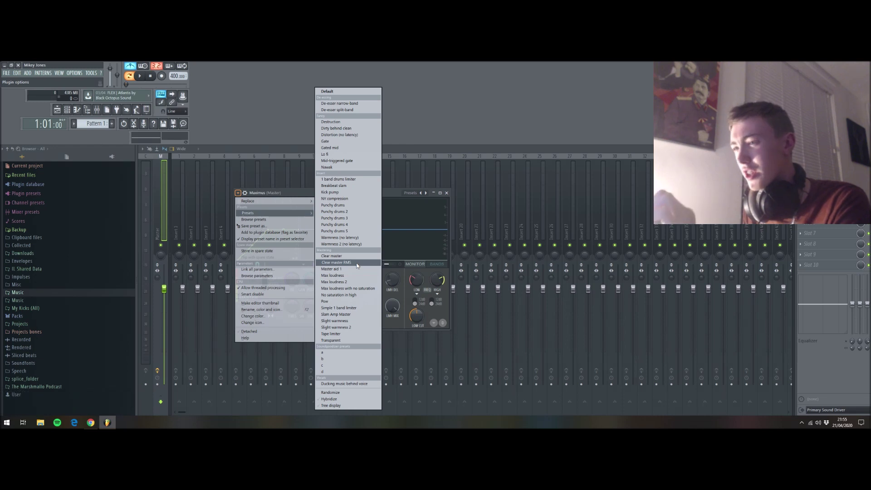
pyautogui.click(357, 263)
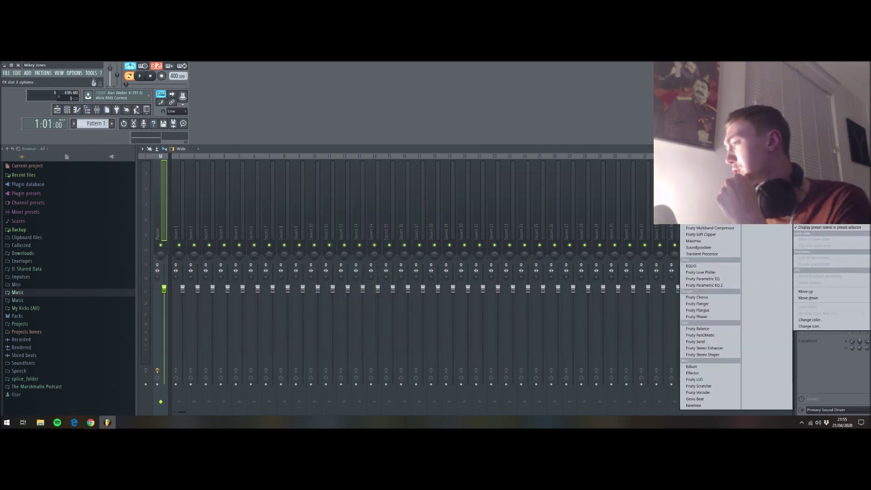
# - Add Soundgoodizer to the master's second effect slot and turn its amount fully up on setting A
pyautogui.click(729, 248)
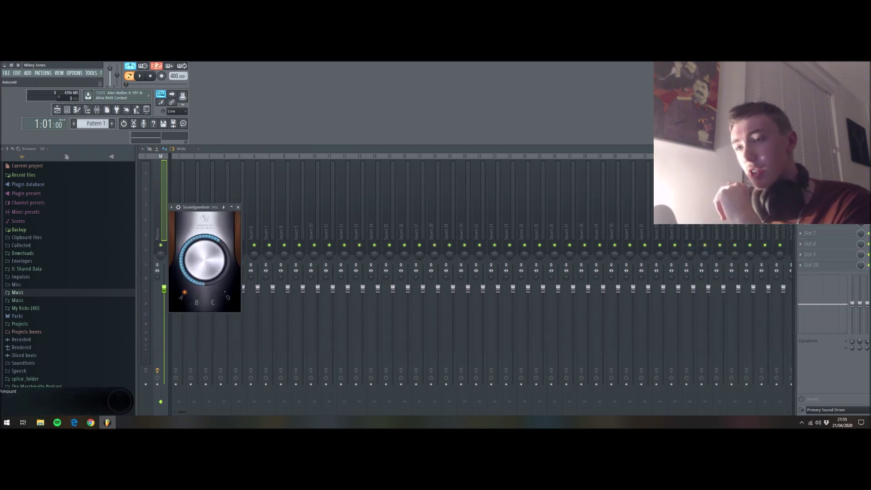
pyautogui.click(171, 207)
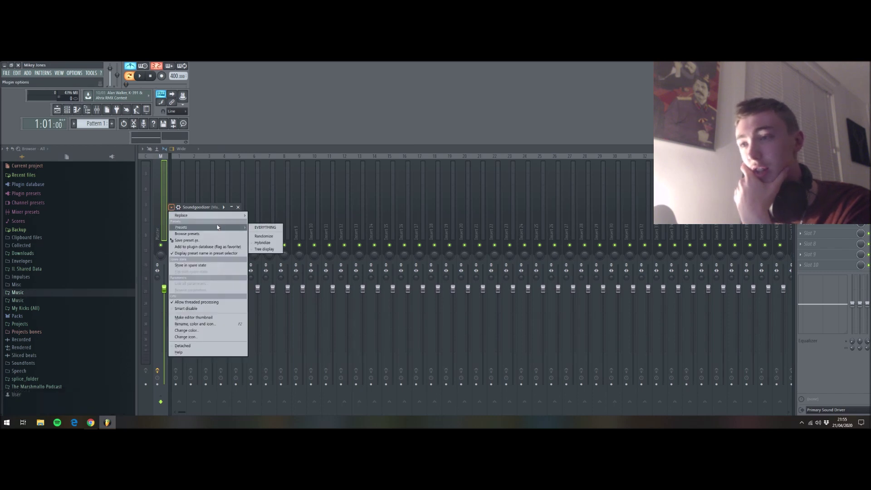
pyautogui.click(205, 211)
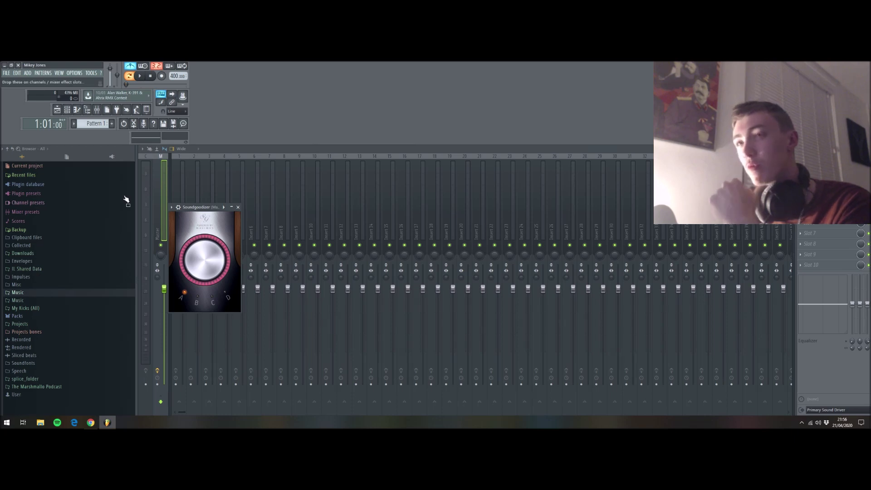
pyautogui.press('Escape')
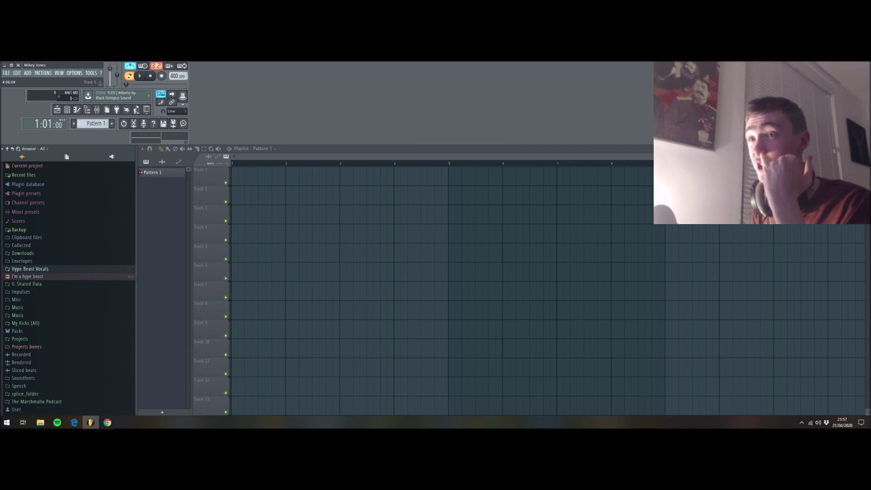
# - Place the "I'm a hype beast" recording from the Hype Beast Vocals folder on Track 1 at bar 1
pyautogui.moveTo(35, 278); pyautogui.dragTo(246, 180)
pyautogui.moveTo(327, 184); pyautogui.dragTo(313, 184)
pyautogui.moveTo(422, 158); pyautogui.dragTo(672, 159)
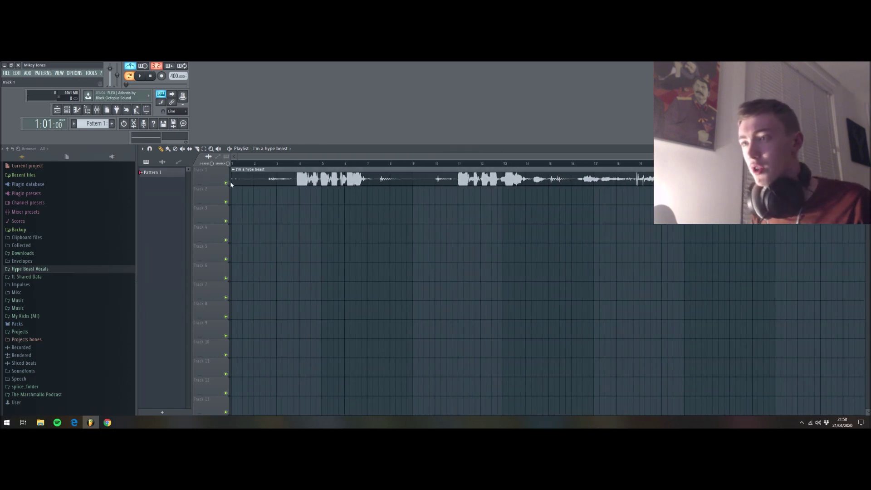
# - Trim the vocal clip on Track 1 to a single phrase about two bars long, starting at bar 1
pyautogui.moveTo(233, 182); pyautogui.dragTo(524, 185)
pyautogui.moveTo(492, 157); pyautogui.dragTo(637, 160)
pyautogui.moveTo(316, 182); pyautogui.dragTo(443, 183)
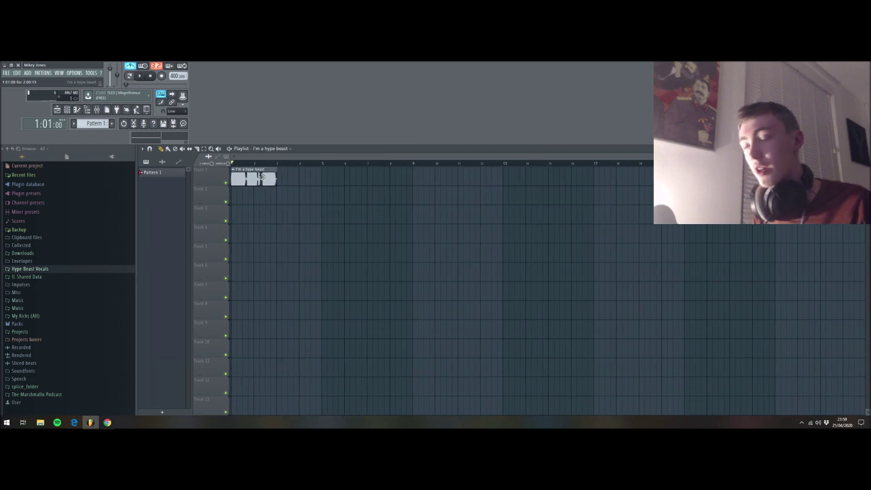
# - Route the "I'm a hype beast" audio clip from the master to its own mixer insert
pyautogui.doubleClick(254, 179)
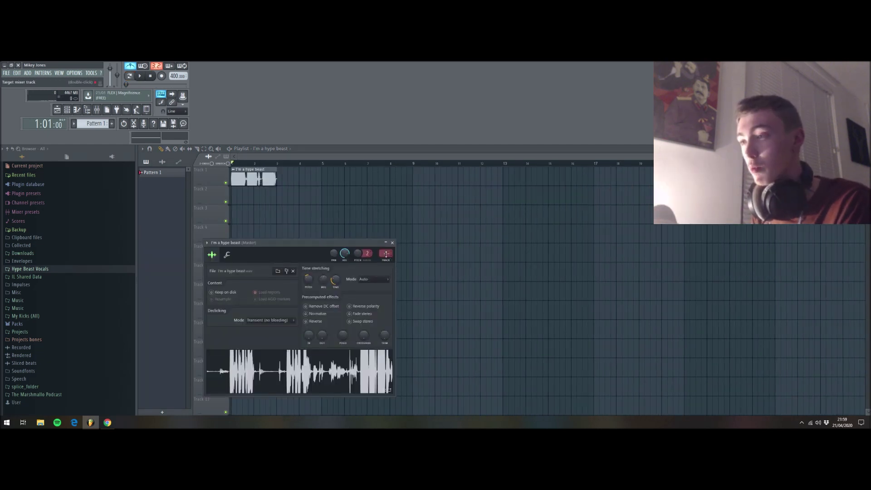
pyautogui.scroll(1, 387, 255)
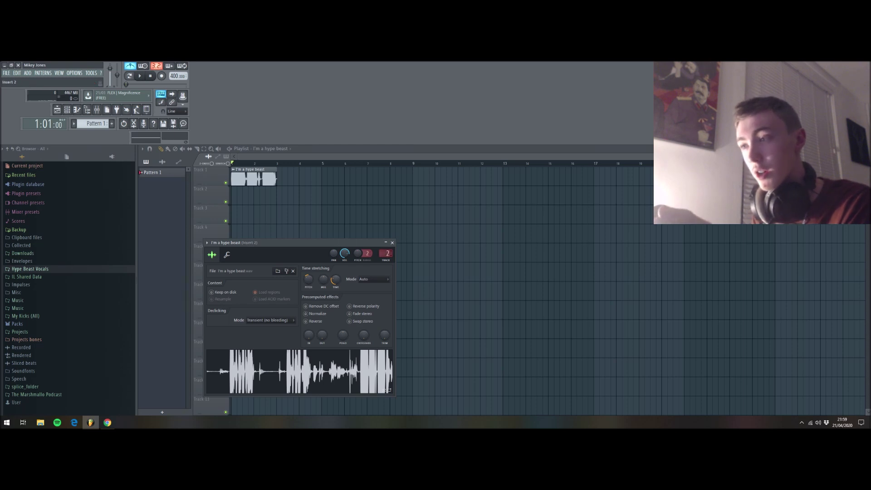
# - Add Fruity Parametric EQ 2 to the first effect slot of Insert 1 and make band 1 a high pass filter
pyautogui.click(99, 110)
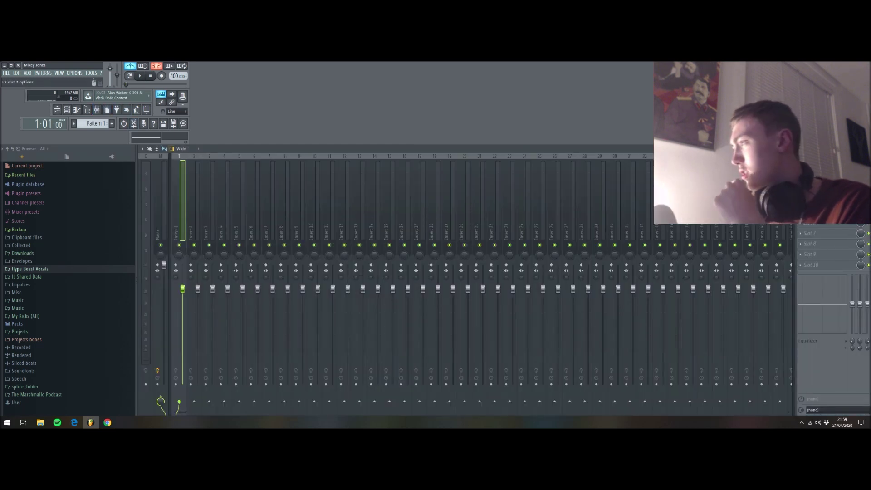
pyautogui.click(802, 170)
pyautogui.click(705, 285)
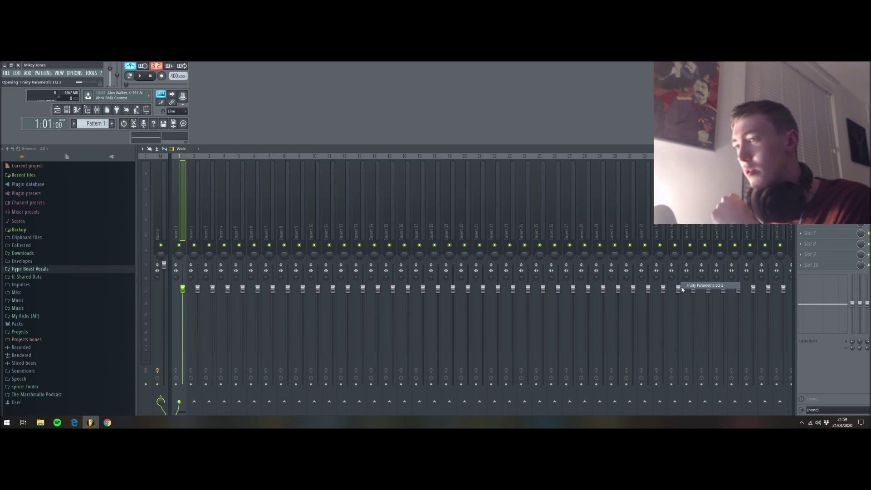
pyautogui.rightClick(209, 271)
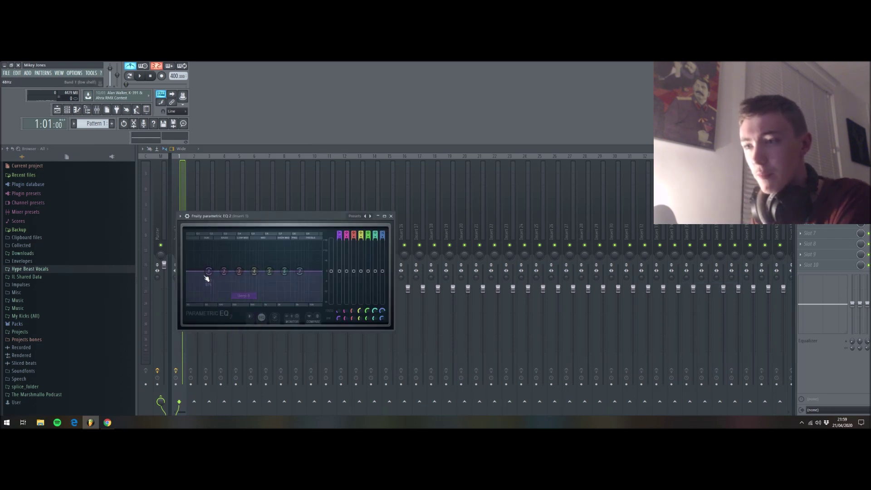
pyautogui.click(245, 295)
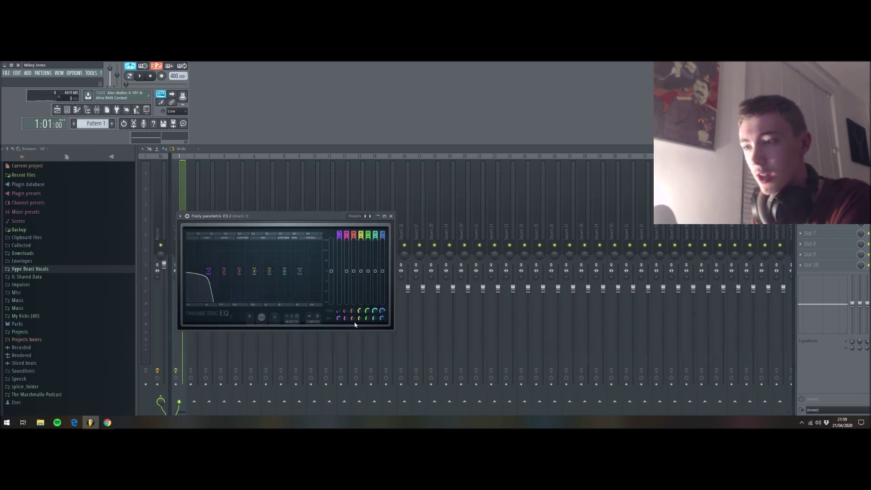
pyautogui.rightClick(208, 272)
pyautogui.moveTo(222, 289)
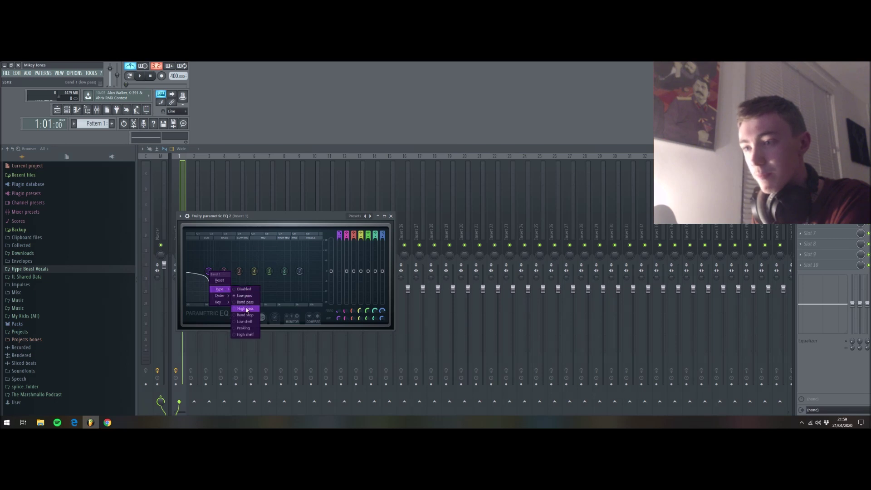
pyautogui.click(245, 307)
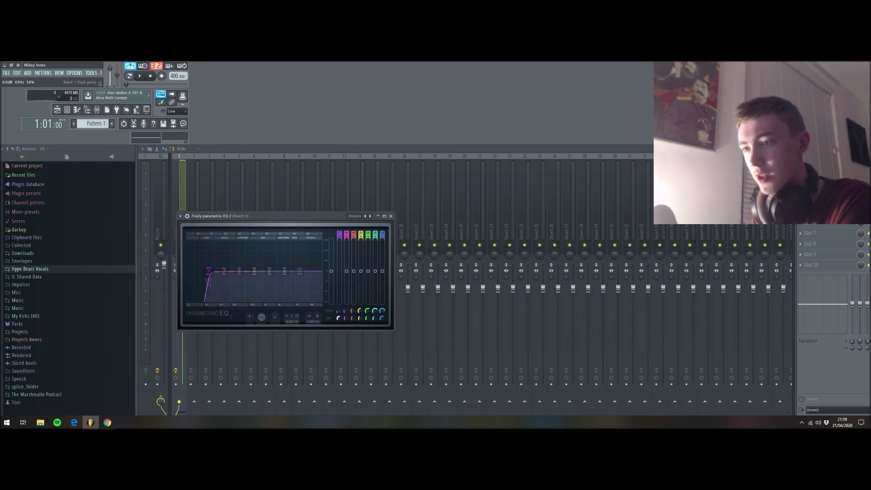
# - Adjust EQ band 1's cutoff so the high pass filter rolls off the vocal's low end
pyautogui.moveTo(339, 320); pyautogui.dragTo(339, 345)
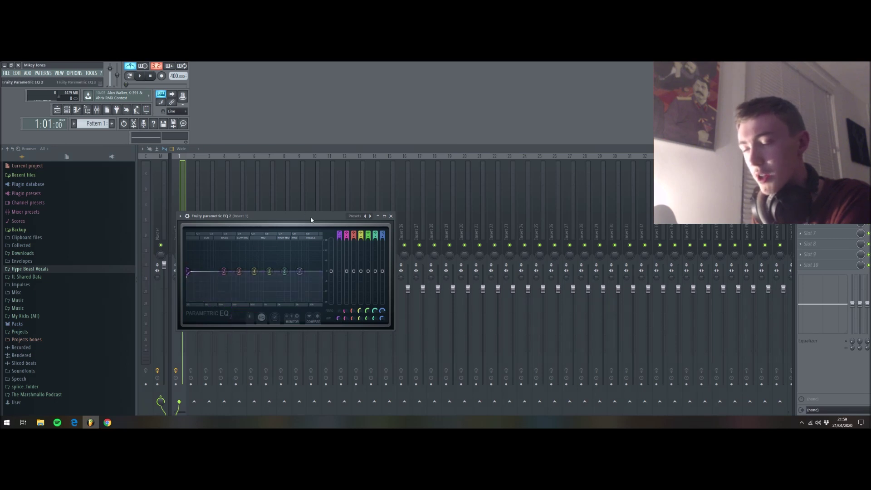
pyautogui.moveTo(312, 220); pyautogui.dragTo(343, 149)
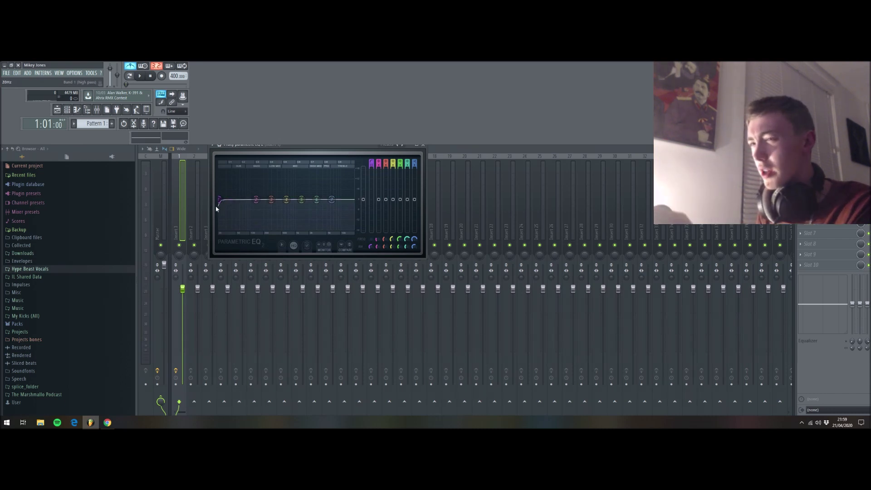
pyautogui.moveTo(217, 209); pyautogui.dragTo(239, 211)
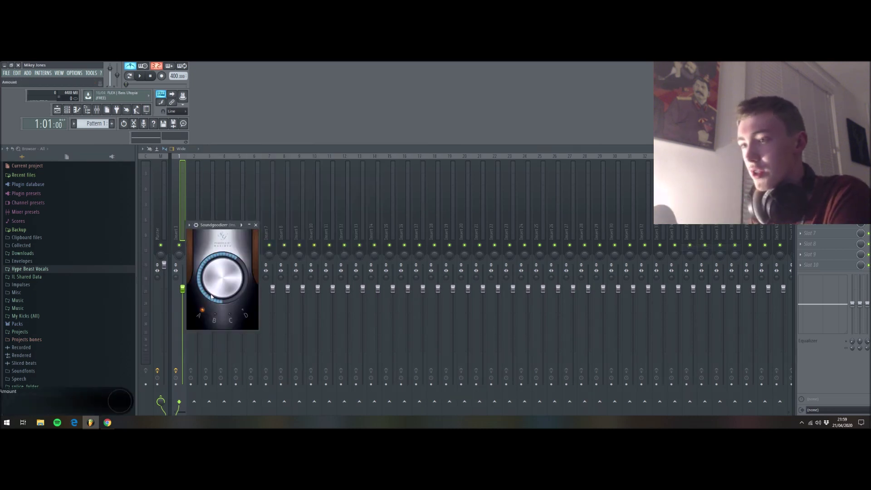
# - Add Fruity Fast Dist to the third effect slot of Insert 1
pyautogui.click(801, 191)
pyautogui.moveTo(813, 200)
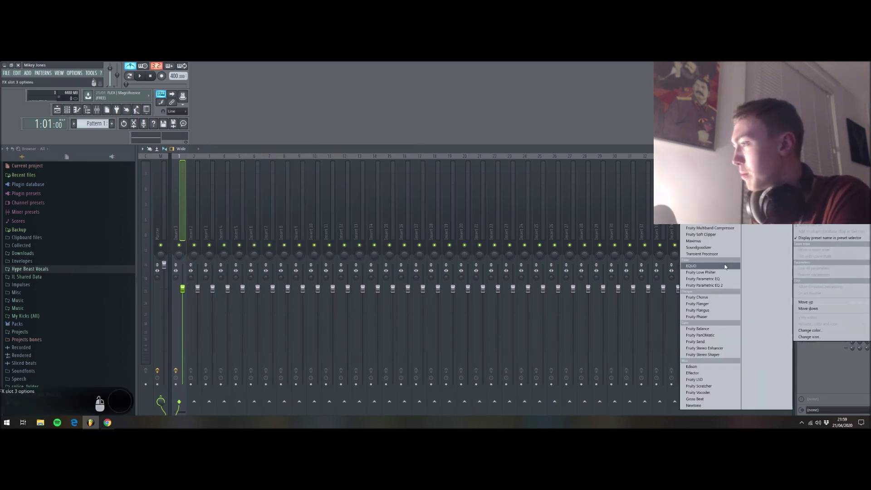
pyautogui.click(699, 183)
pyautogui.moveTo(232, 234); pyautogui.dragTo(246, 228)
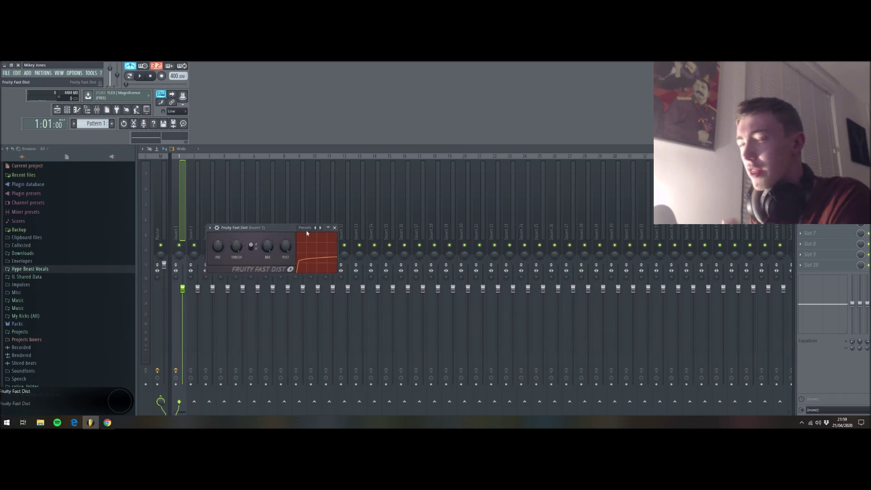
# - Open the effect choices for the fourth slot of Insert 1
pyautogui.click(801, 202)
pyautogui.moveTo(813, 211)
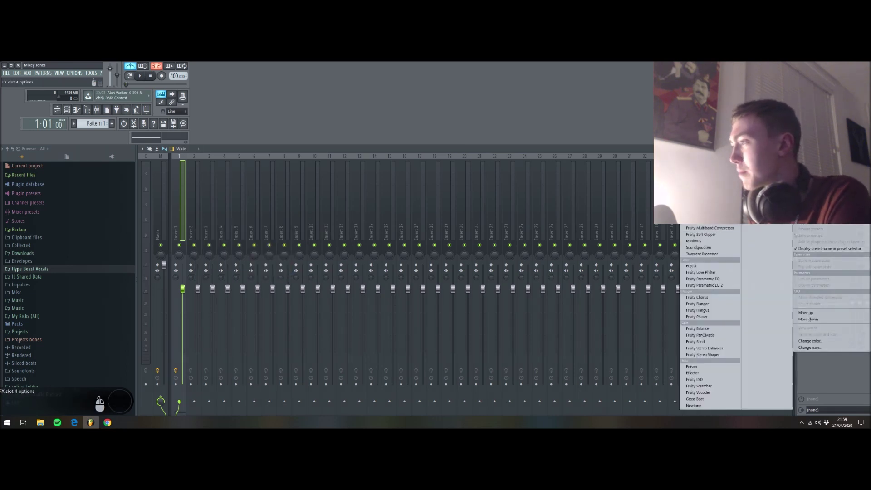
# - Return to the playlist and play back the processed vocal clip, stopping it at the end
pyautogui.click(56, 110)
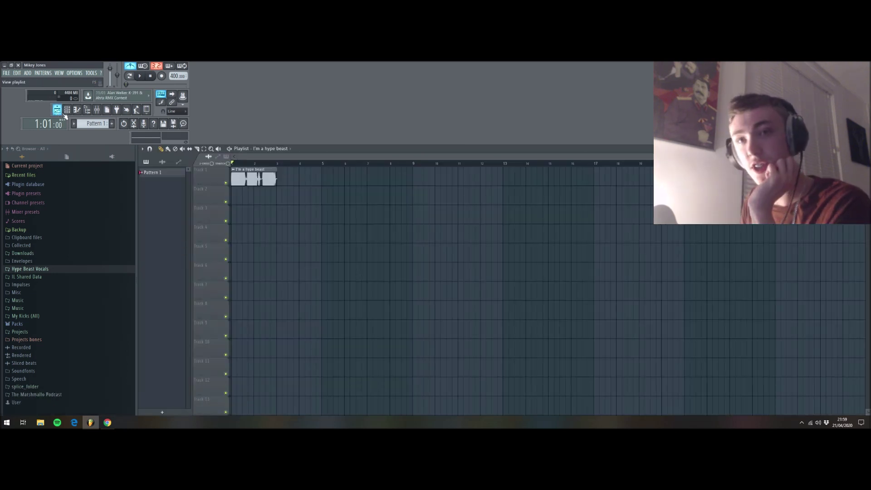
pyautogui.click(139, 76)
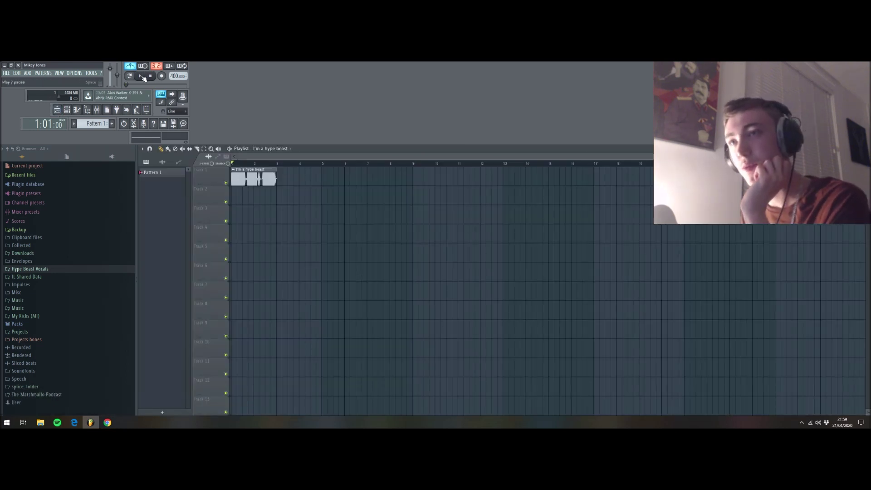
pyautogui.click(151, 77)
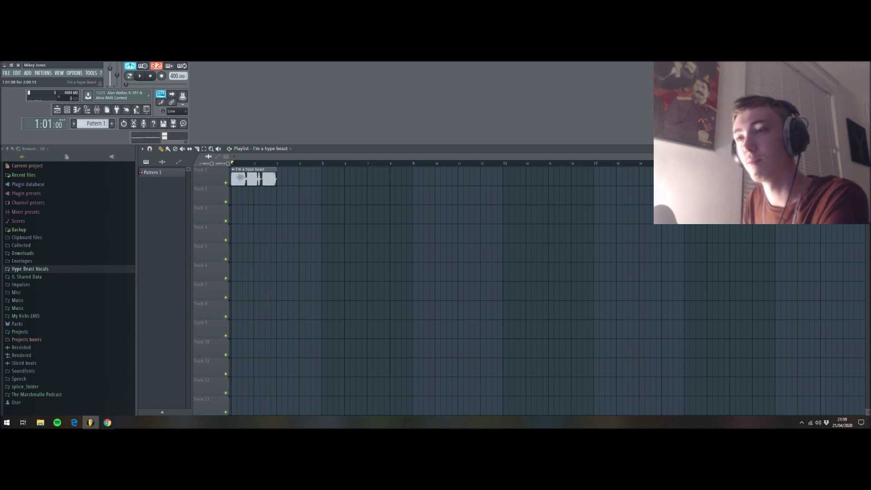
# - Open the vocal clip's channel settings from the playlist and move the settings window aside
pyautogui.doubleClick(254, 180)
pyautogui.moveTo(312, 252); pyautogui.dragTo(329, 209)
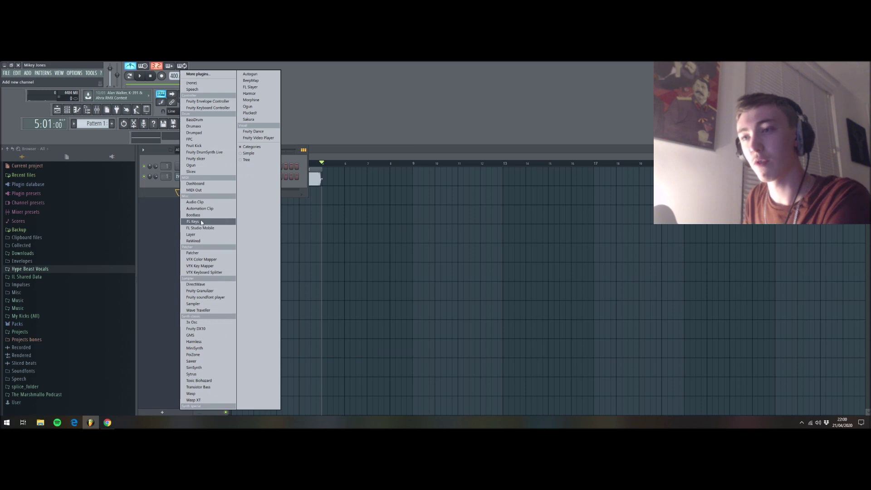
# - Add a BooBass channel to Pattern 1 and show its empty piano roll
pyautogui.click(194, 215)
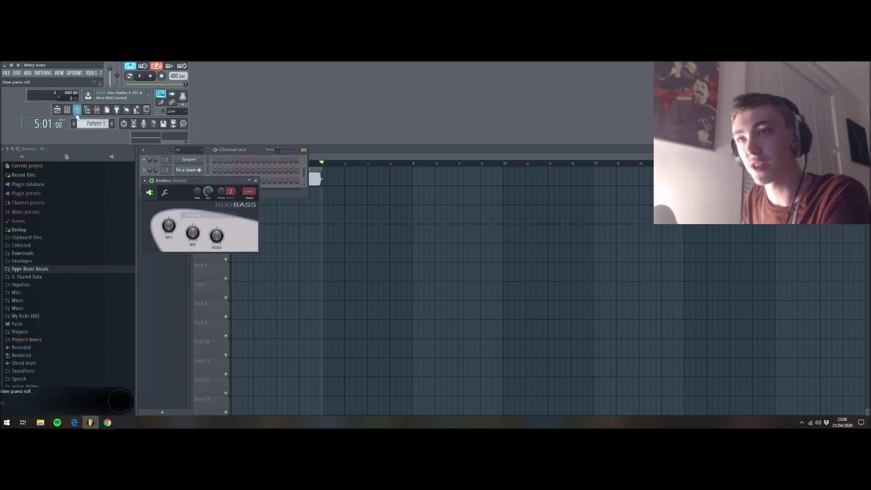
pyautogui.click(77, 110)
pyautogui.click(282, 148)
pyautogui.click(290, 181)
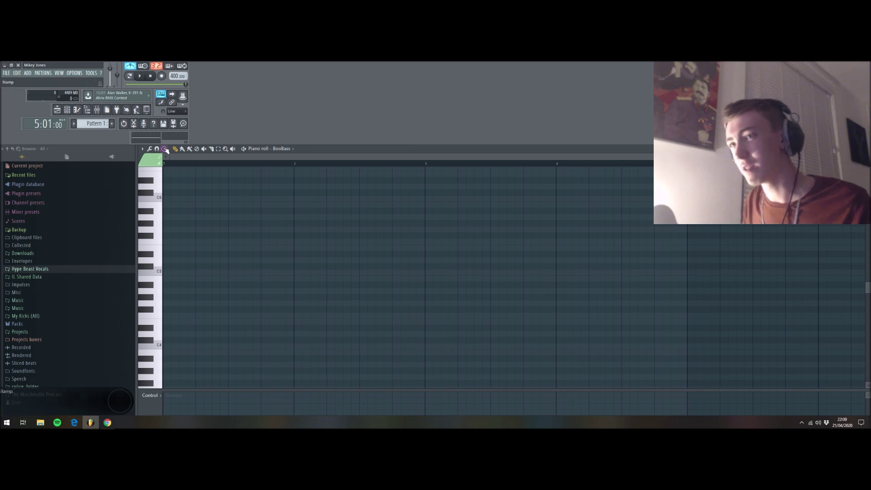
# - Begin the BooBass line with an F4 note at bar 1, stretched to two bars long
pyautogui.click(165, 150)
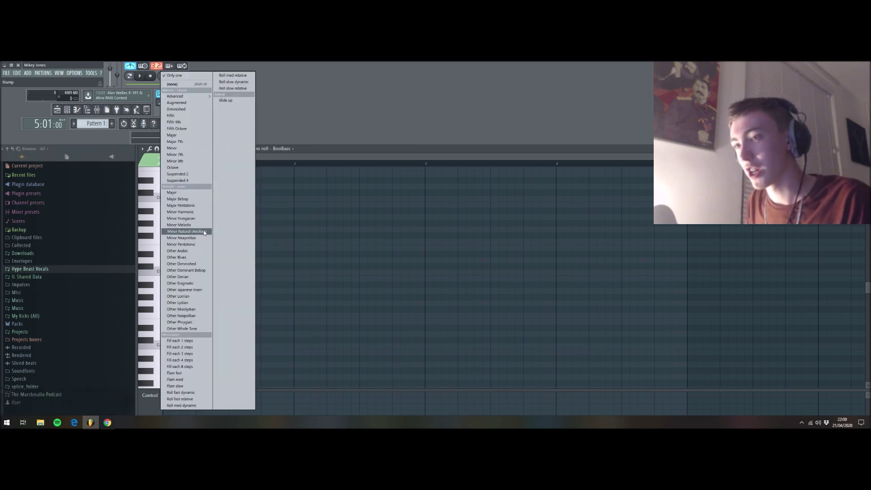
pyautogui.click(305, 159)
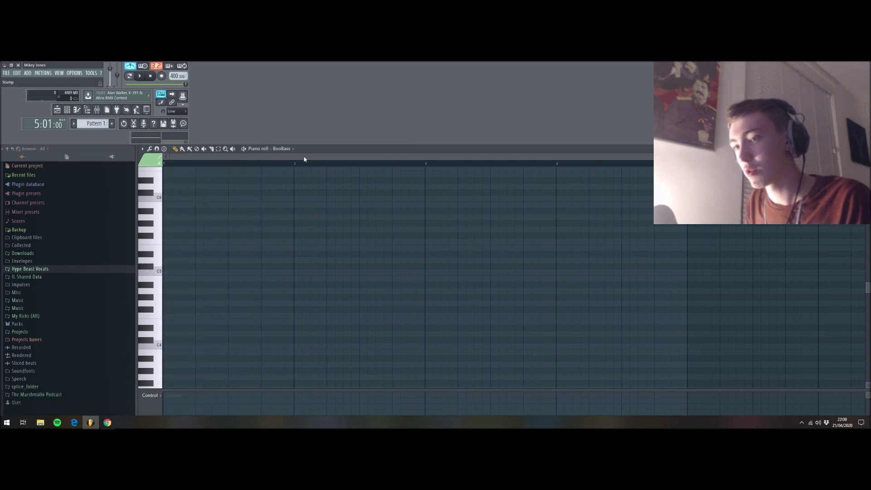
pyautogui.click(166, 320)
pyautogui.scroll(-2, 218, 334)
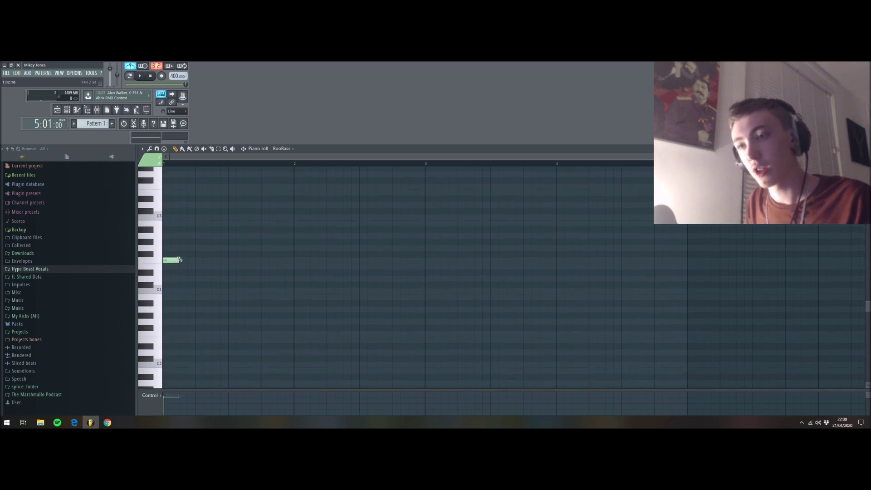
pyautogui.click(67, 110)
pyautogui.click(335, 161)
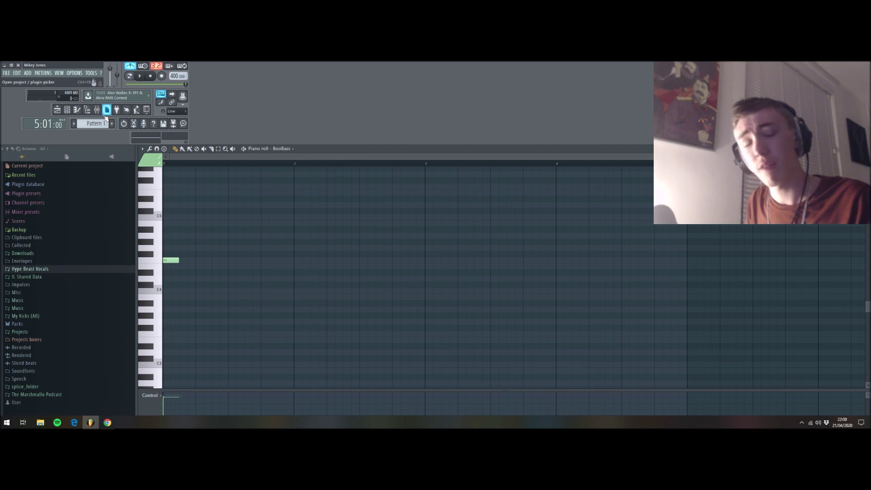
pyautogui.moveTo(181, 260); pyautogui.dragTo(417, 290)
pyautogui.moveTo(378, 156); pyautogui.dragTo(586, 174)
pyautogui.click(176, 260)
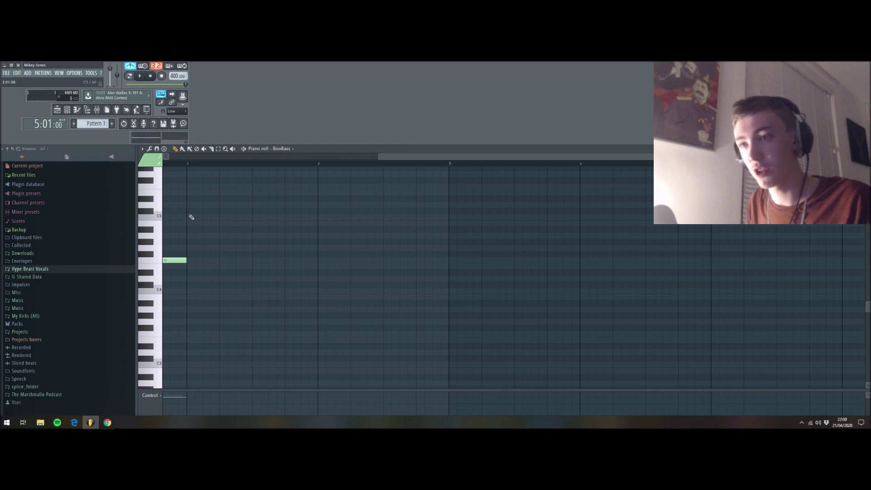
# - Continue the bass line with two-bar notes: C5 at bar 3, F4 at bar 5 and C5 at bar 7
pyautogui.moveTo(185, 221); pyautogui.dragTo(195, 217)
pyautogui.moveTo(392, 161); pyautogui.dragTo(379, 277)
pyautogui.click(372, 261)
pyautogui.moveTo(372, 160); pyautogui.dragTo(493, 162)
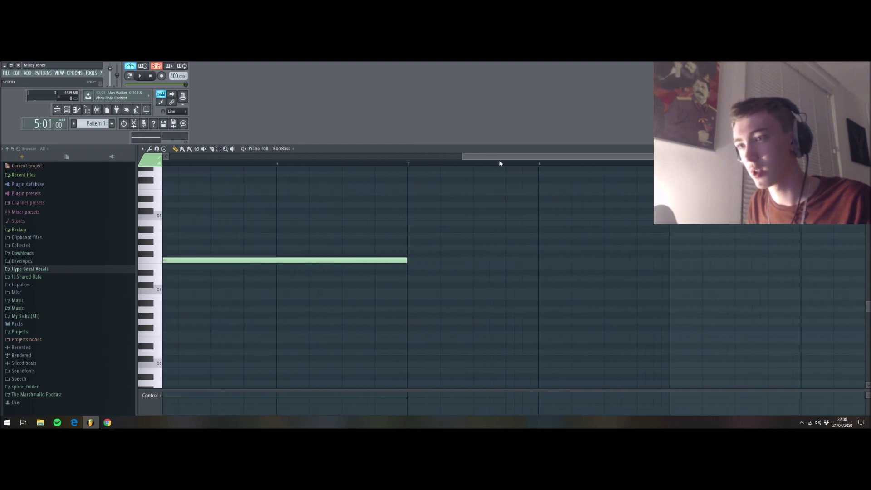
pyautogui.click(322, 219)
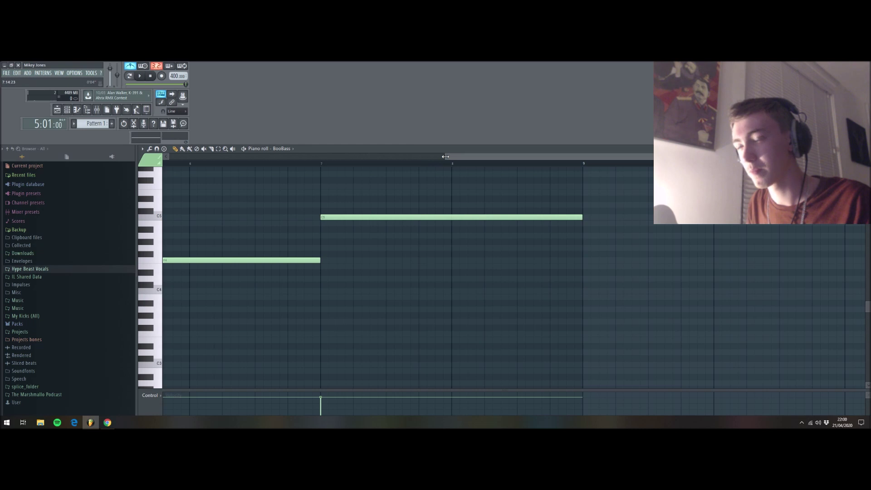
pyautogui.moveTo(501, 157); pyautogui.dragTo(256, 159)
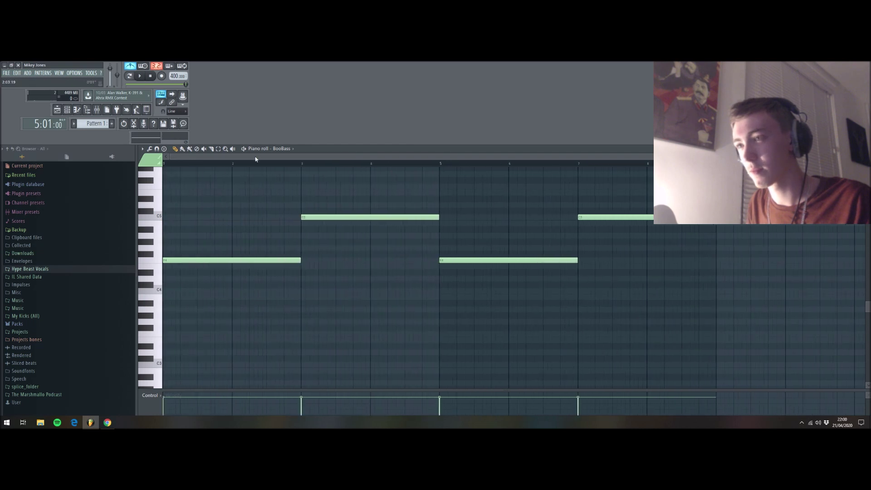
# - Rework the line into one-bar F4, C5 and F4 notes plus half-bar C5 and C#5 notes, and play it back
pyautogui.click(289, 261)
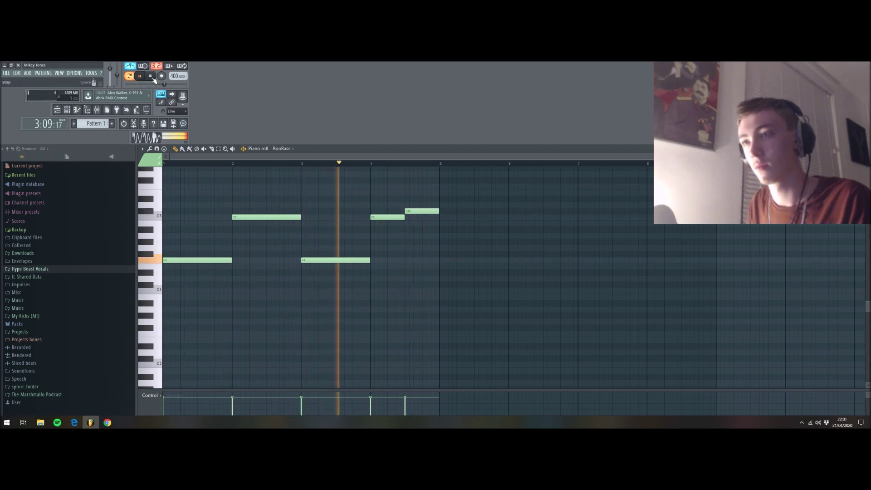
pyautogui.click(151, 77)
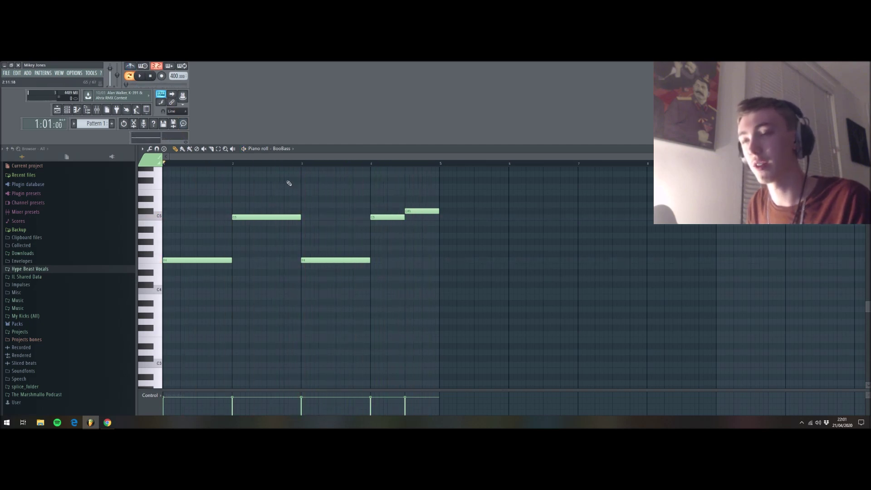
# - Replace the BooBass sound with a synth using the Cerbera saw preset, keeping the bass notes
pyautogui.press('F6')
pyautogui.rightClick(189, 180)
pyautogui.moveTo(238, 197)
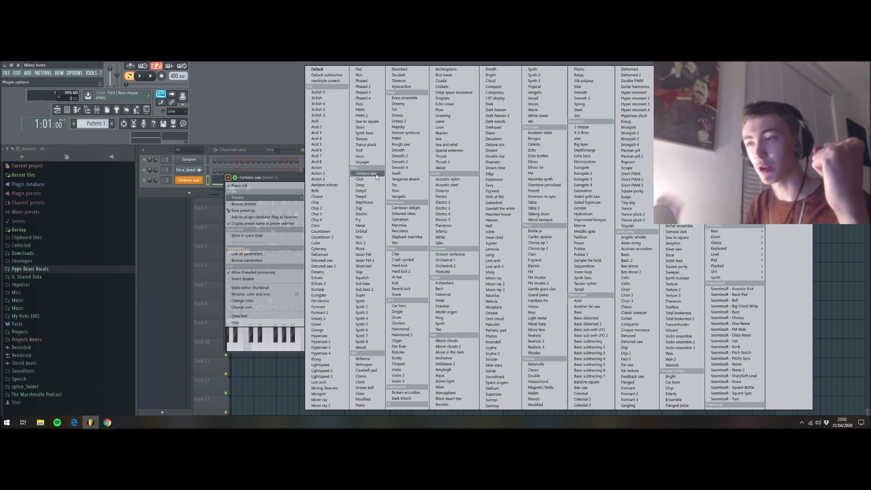
pyautogui.click(377, 177)
pyautogui.moveTo(364, 181); pyautogui.dragTo(286, 229)
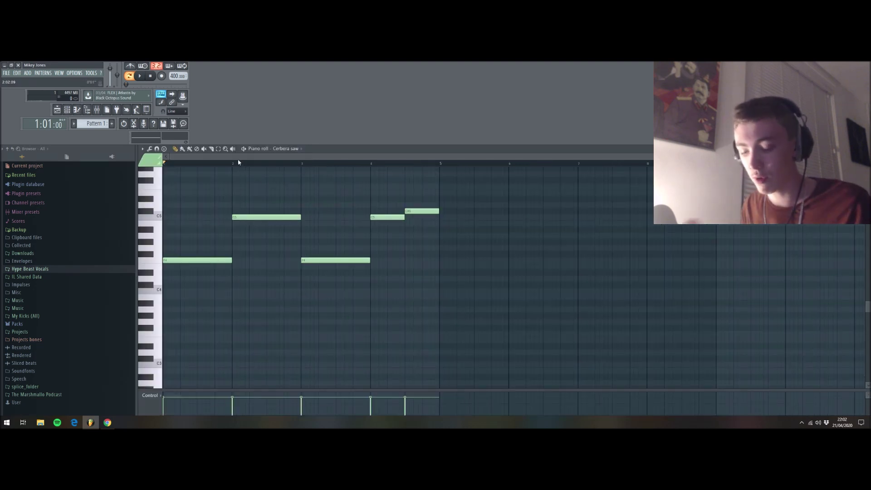
# - Transpose the Cerbera saw notes down one octave and play back the pattern
pyautogui.hotkey('ctrl', 'Down')
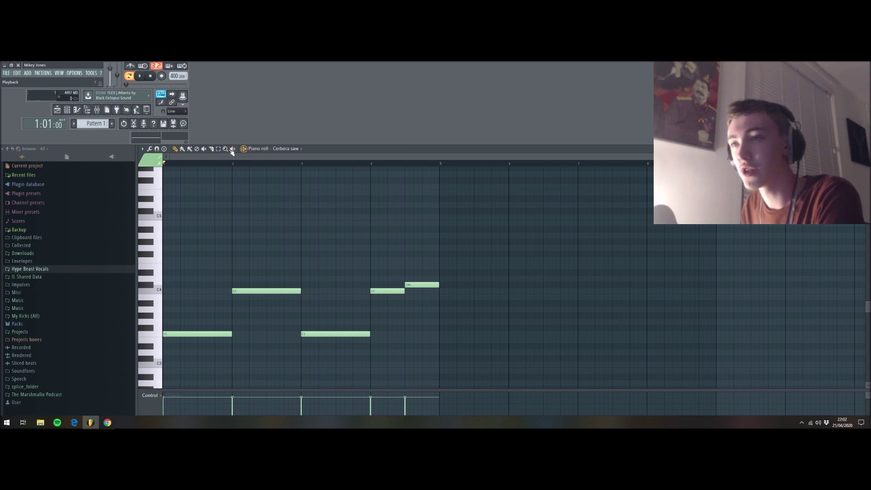
pyautogui.click(141, 76)
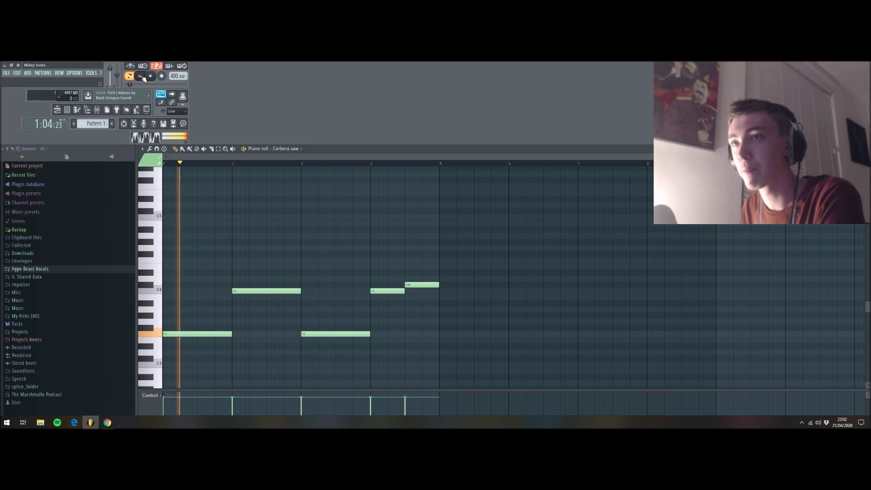
pyautogui.click(152, 76)
# - Add Fruity Fast Dist to the first effect slot of Insert 2 in the mixer
pyautogui.press('F9')
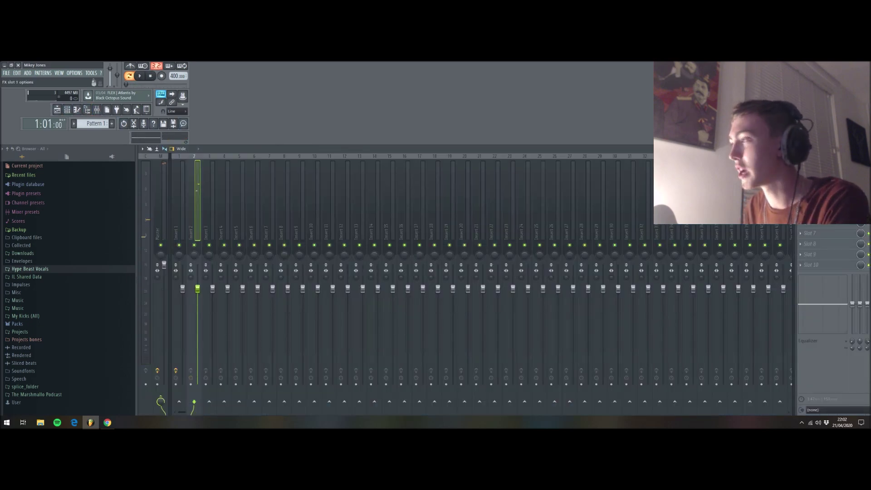
pyautogui.click(821, 171)
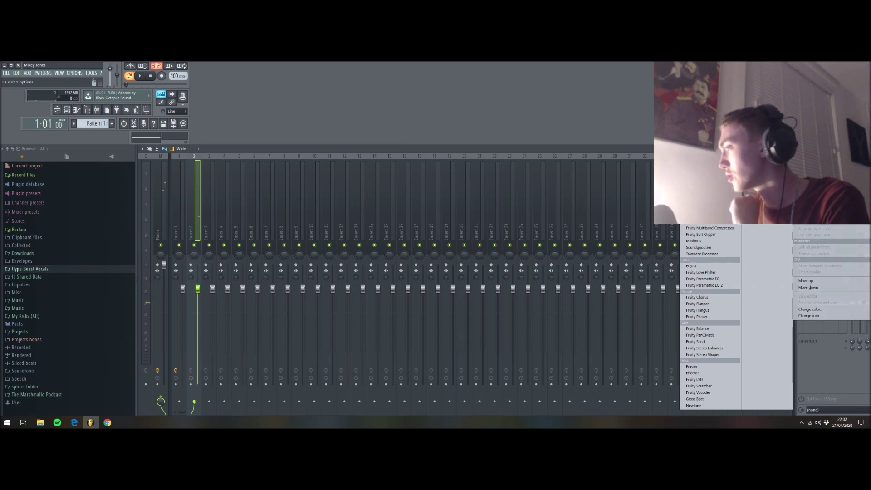
pyautogui.click(703, 186)
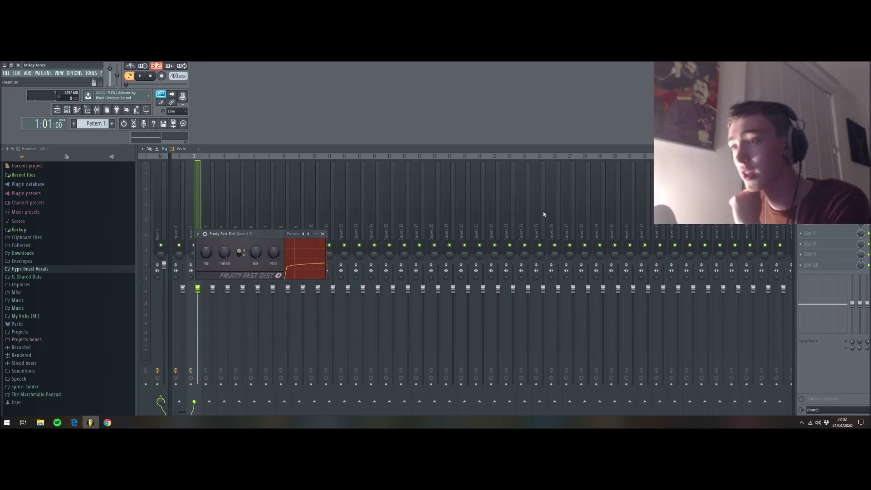
# - Add Fruity Parametric EQ 2 to Insert 2's second slot and use band 7 as a low pass that removes the bass's highs
pyautogui.click(822, 181)
pyautogui.click(723, 287)
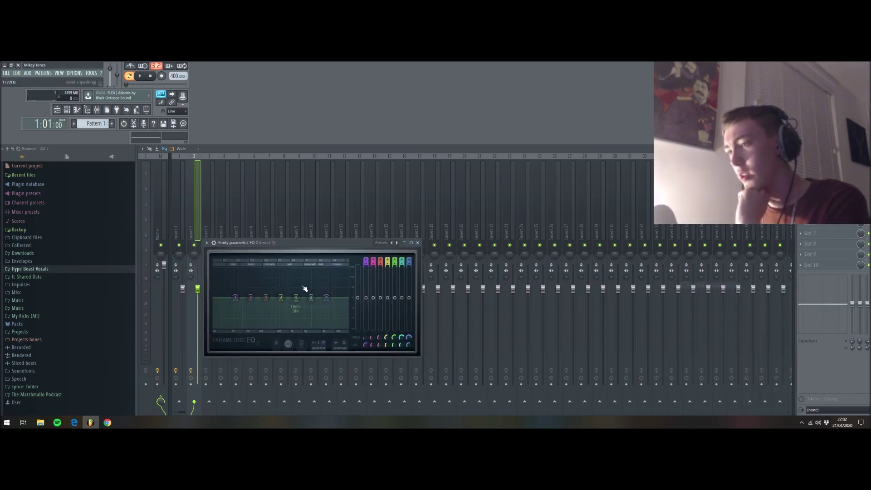
pyautogui.rightClick(326, 298)
pyautogui.click(360, 322)
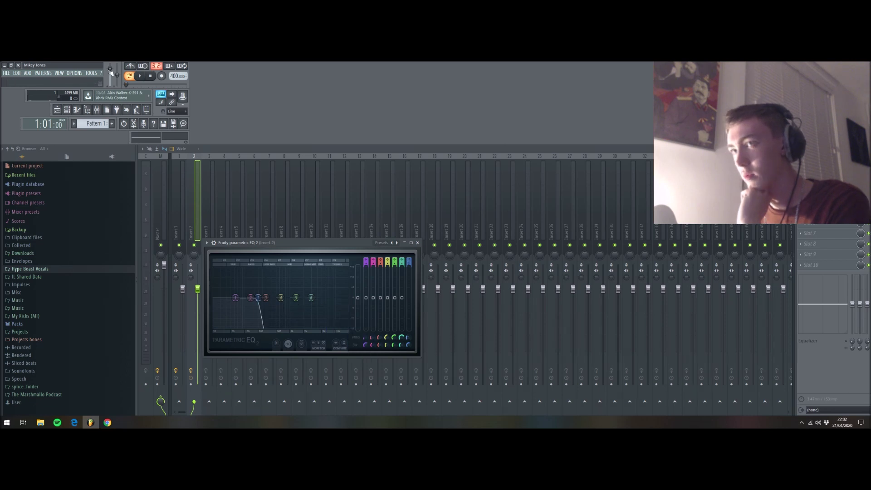
# - Play back the distorted and filtered bass pattern, stop it, and move the EQ window aside
pyautogui.click(140, 76)
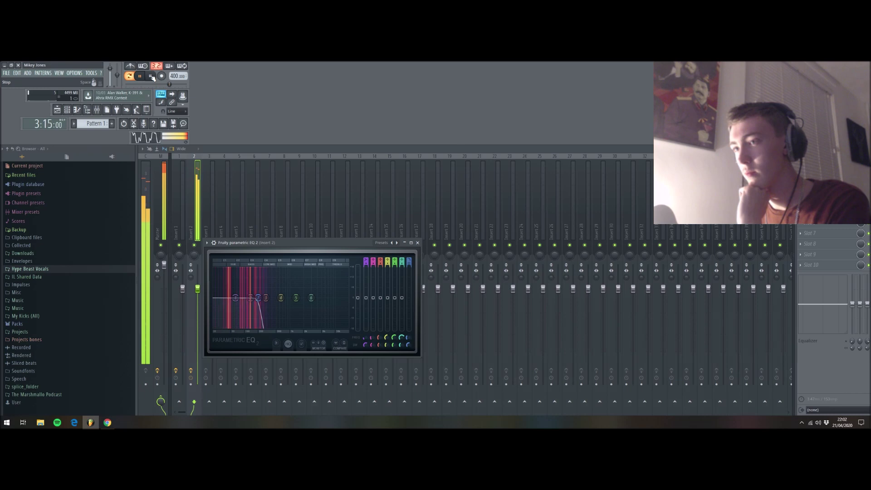
pyautogui.click(152, 77)
pyautogui.moveTo(322, 244); pyautogui.dragTo(412, 186)
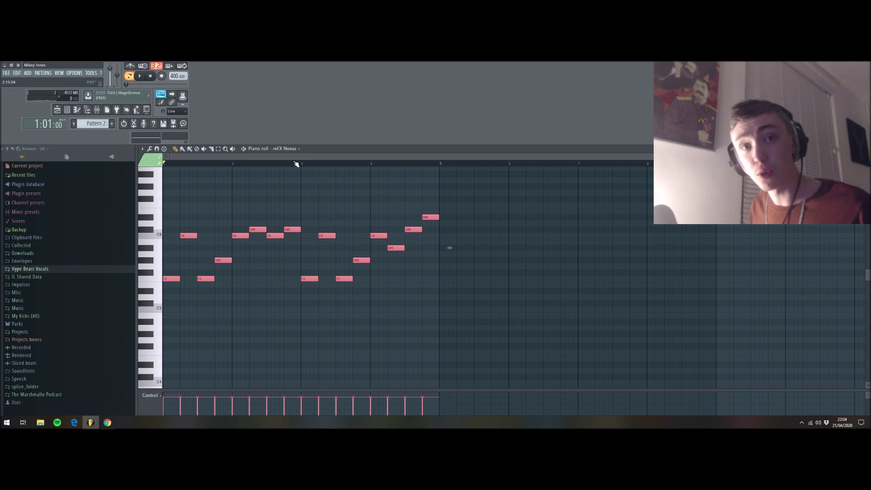
# - Play back the reFX Nexus melody in Pattern 2 and stop it
pyautogui.click(245, 150)
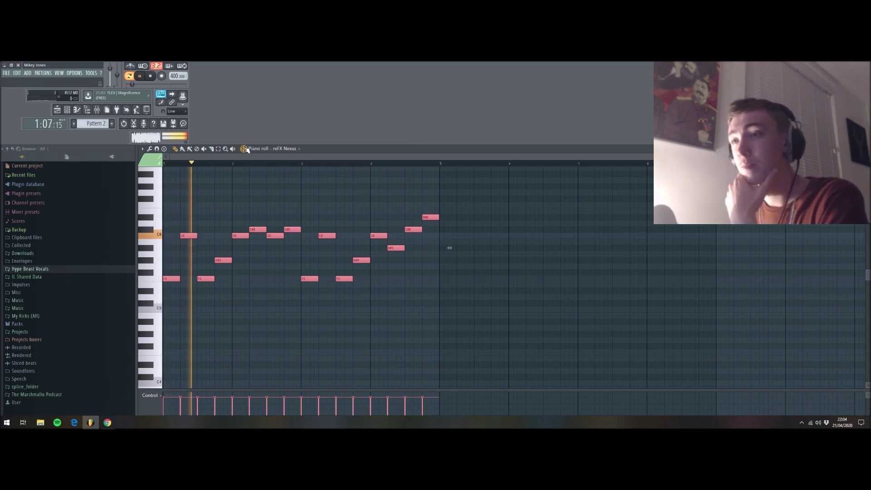
pyautogui.click(151, 76)
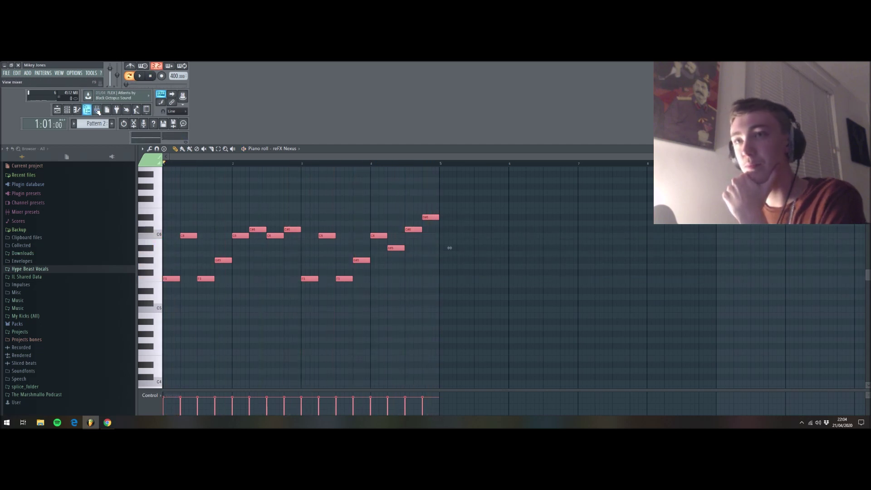
# - Add Fruity Parametric EQ 2 to the first effect slot of Insert 3
pyautogui.press('F9')
pyautogui.click(817, 169)
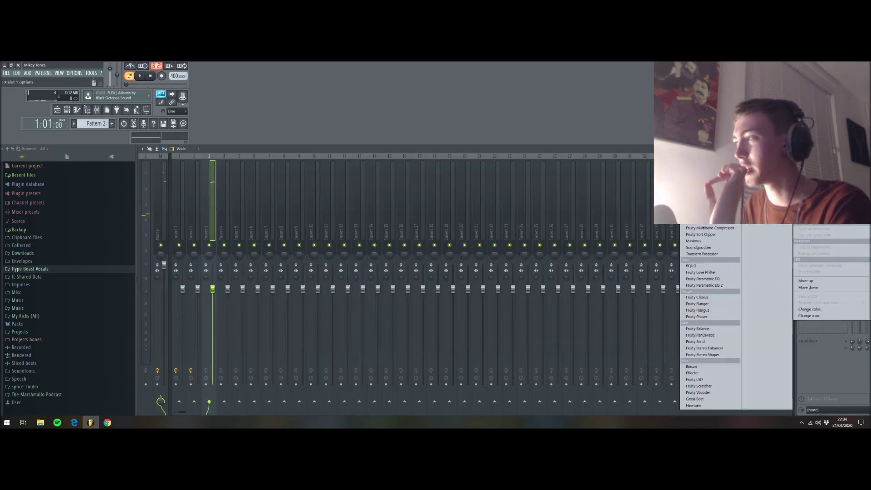
pyautogui.click(708, 285)
# - Set band 1 of Insert 3's EQ to a high pass filter
pyautogui.rightClick(173, 236)
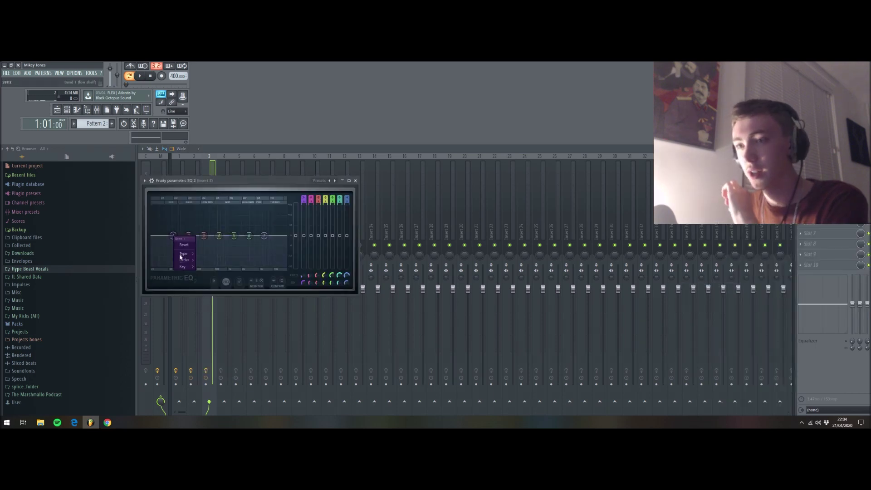
pyautogui.rightClick(173, 236)
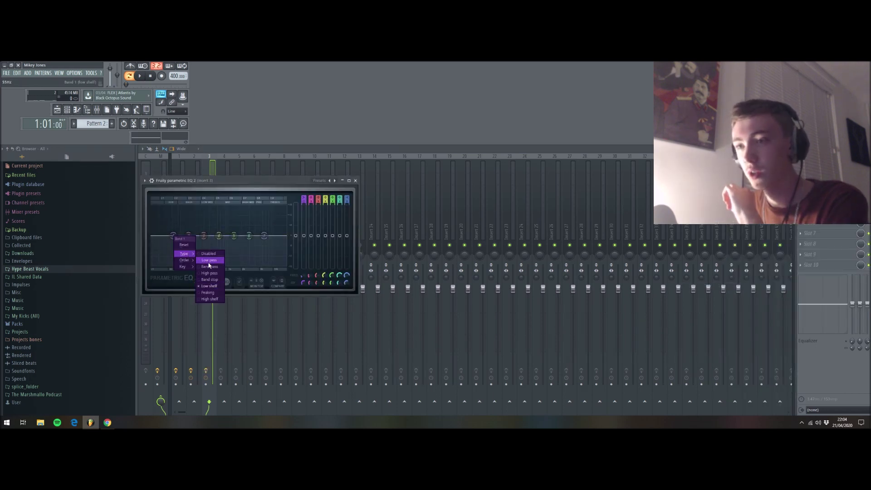
pyautogui.click(209, 260)
pyautogui.rightClick(173, 236)
pyautogui.click(209, 273)
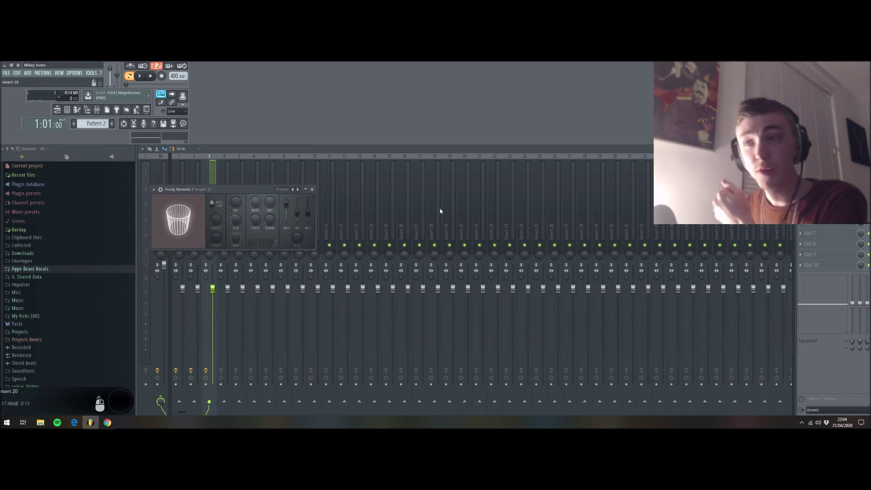
# - Load The Venue preset in Insert 3's Fruity Reeverb 2 and place its window beside the EQ
pyautogui.click(188, 168)
pyautogui.moveTo(198, 188)
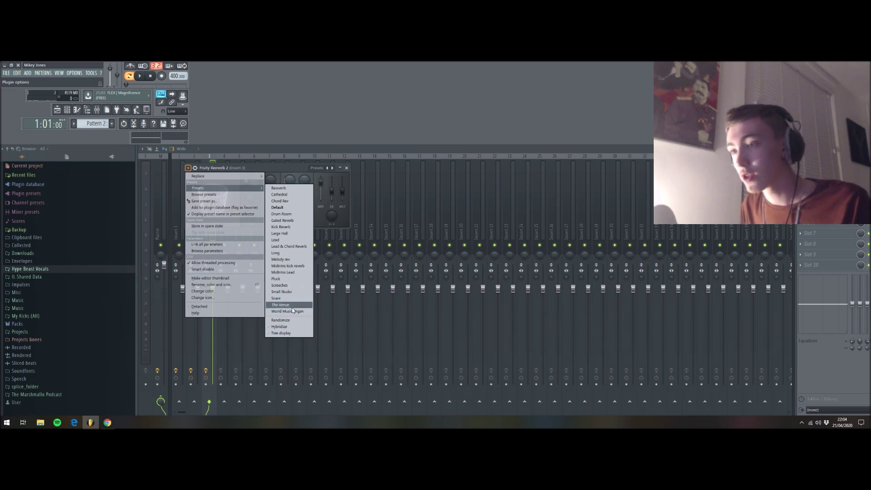
pyautogui.click(291, 305)
pyautogui.moveTo(274, 169); pyautogui.dragTo(430, 199)
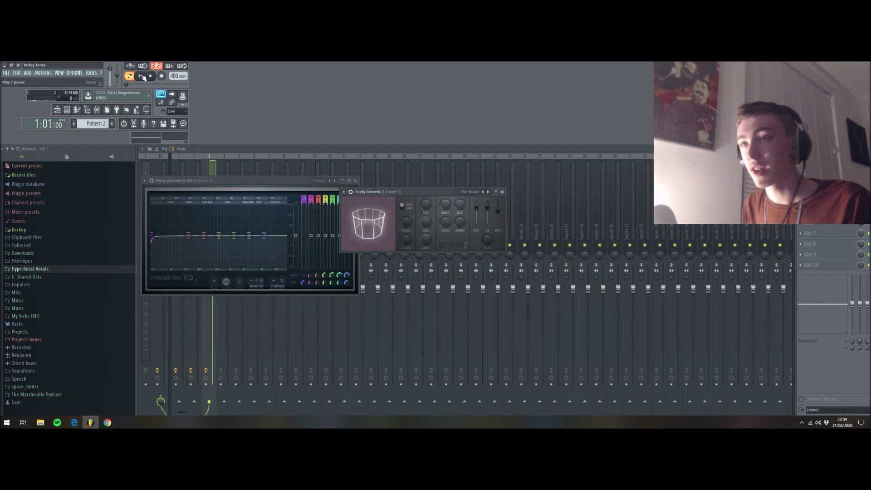
# - Play back the Nexus melody through the EQ and reverb, and stop it
pyautogui.click(141, 76)
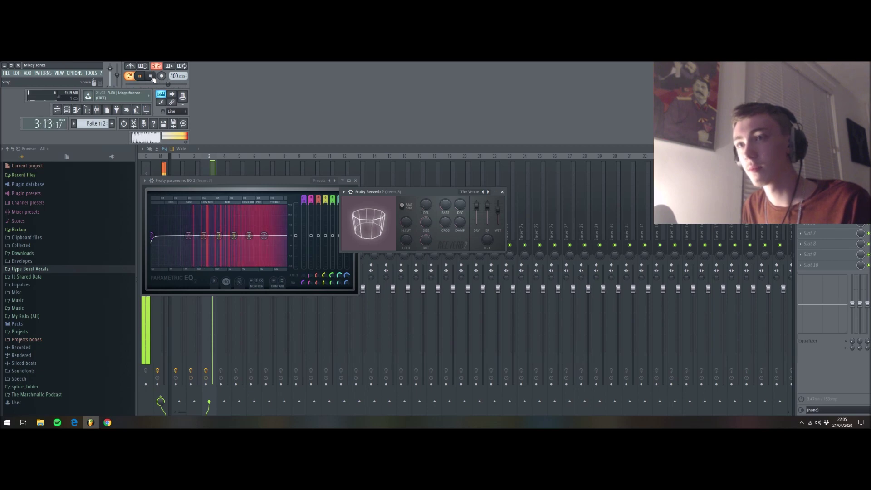
pyautogui.press('space')
pyautogui.moveTo(376, 191); pyautogui.dragTo(180, 157)
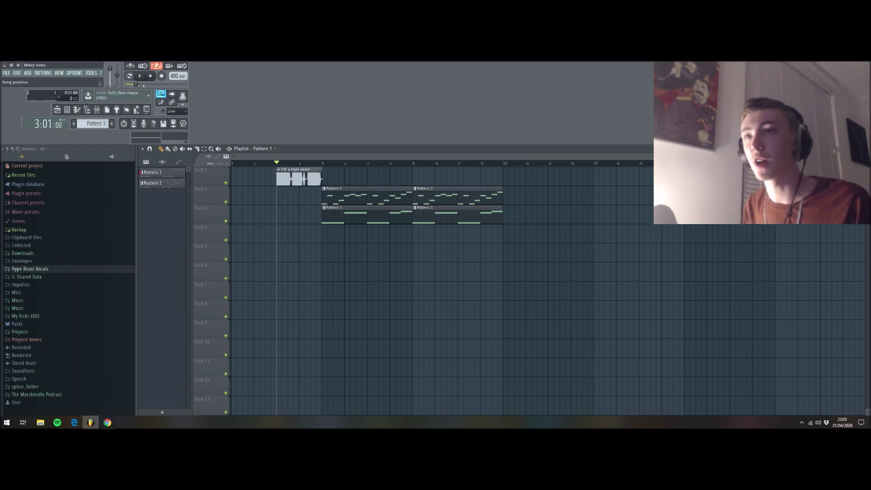
# - Play the playlist arrangement of the vocal clip and both patterns from bar 3
pyautogui.press('space')
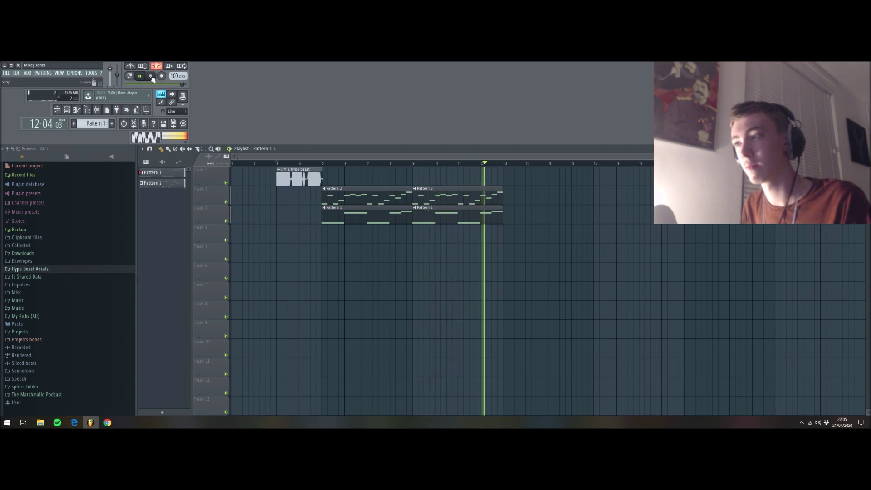
# - Stop the playlist playback and bring up the mixer
pyautogui.click(150, 76)
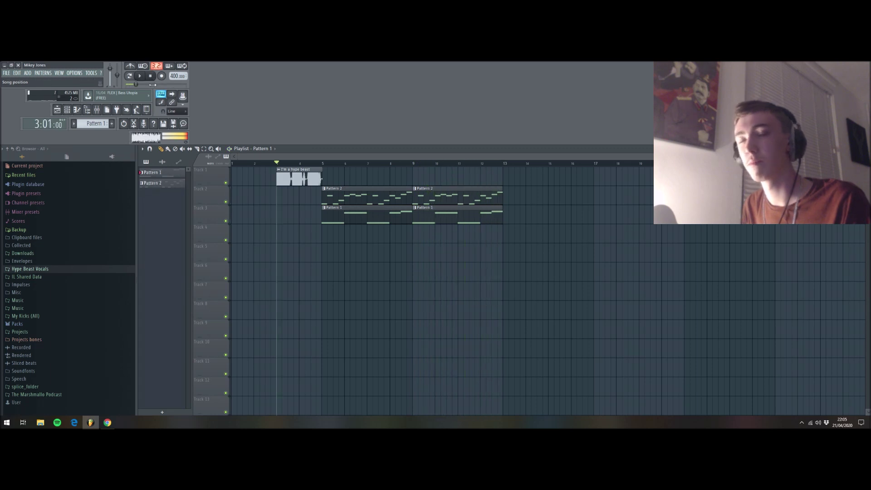
pyautogui.click(99, 110)
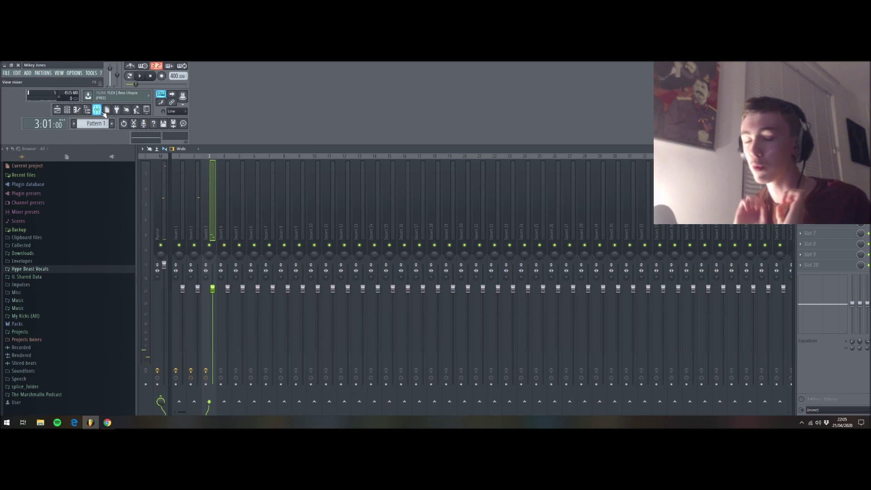
pyautogui.click(103, 112)
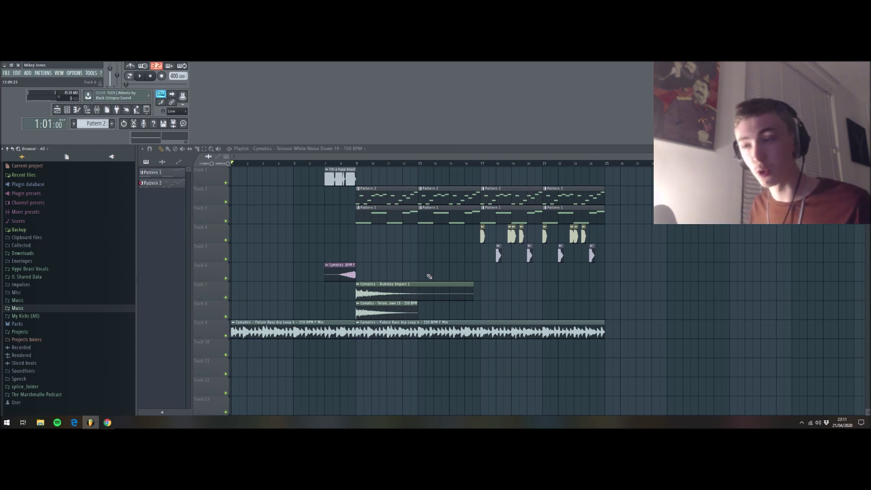
# - Play the extended arrangement from bar 1, covering the arp loop intro, vocal, impacts, melody patterns and drums, and stop it
pyautogui.scroll(-5, 418, 350)
pyautogui.scroll(5, 426, 354)
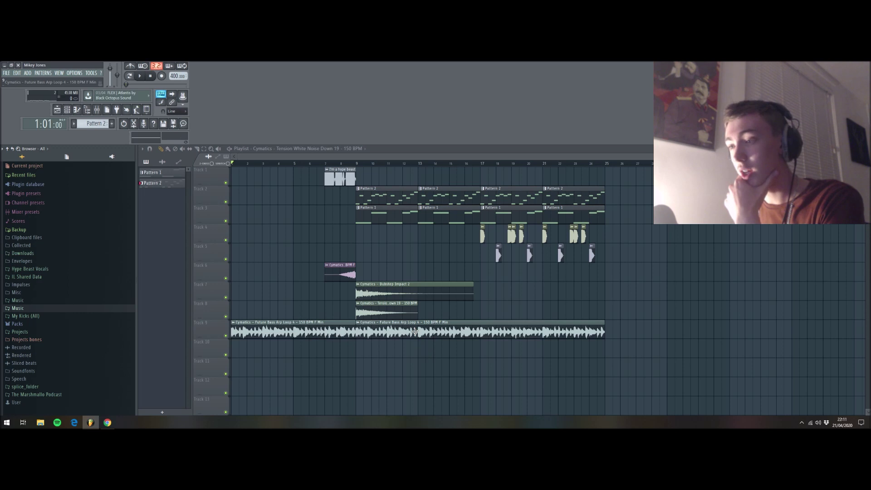
pyautogui.moveTo(413, 330)
pyautogui.mouseDown()
pyautogui.moveTo(414, 350)
pyautogui.moveTo(412, 330)
pyautogui.mouseUp()
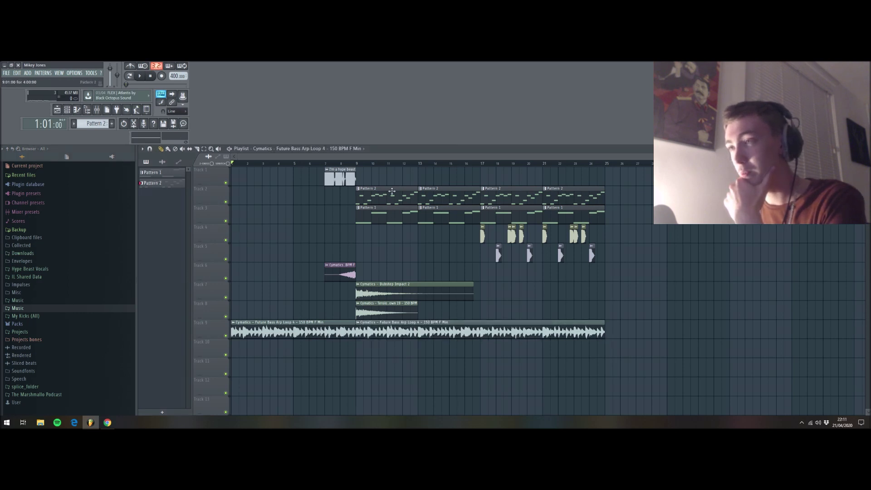
pyautogui.click(140, 76)
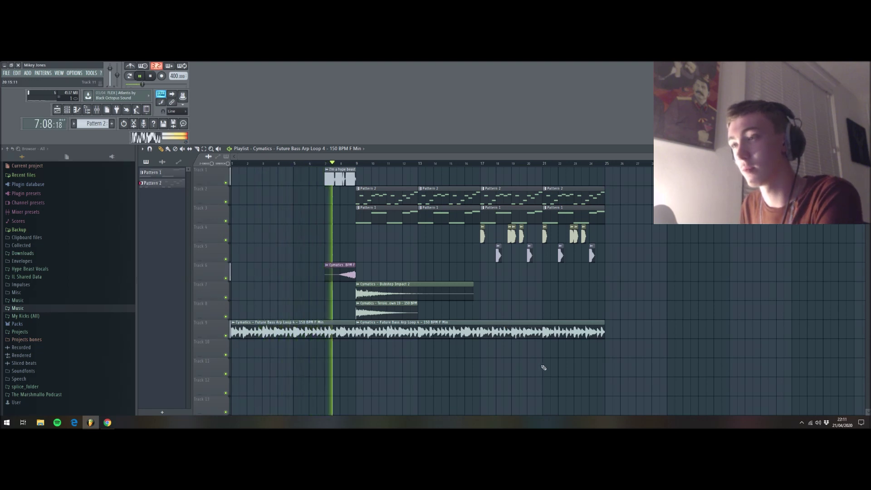
pyautogui.moveTo(269, 157); pyautogui.dragTo(363, 161)
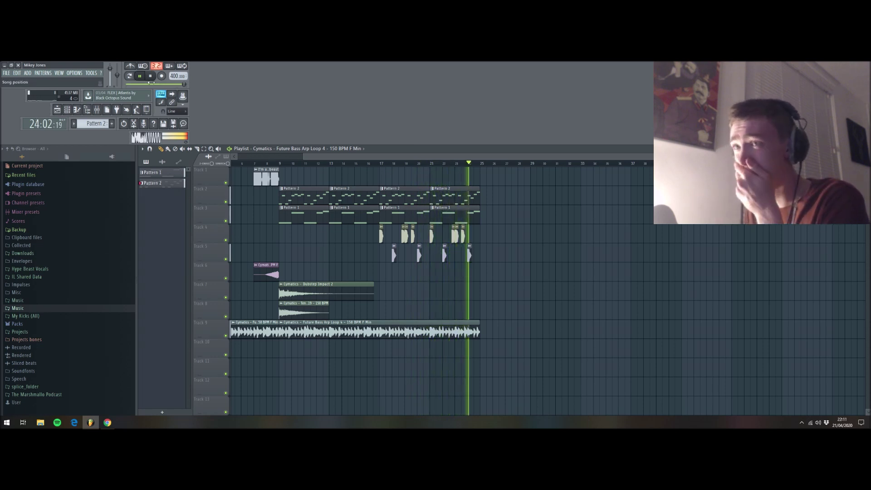
pyautogui.moveTo(392, 163); pyautogui.dragTo(273, 163)
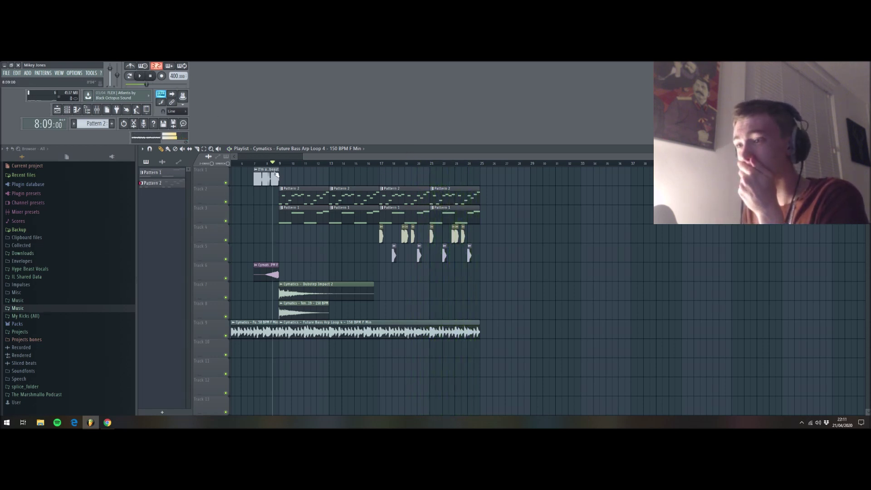
pyautogui.moveTo(349, 159); pyautogui.dragTo(289, 159)
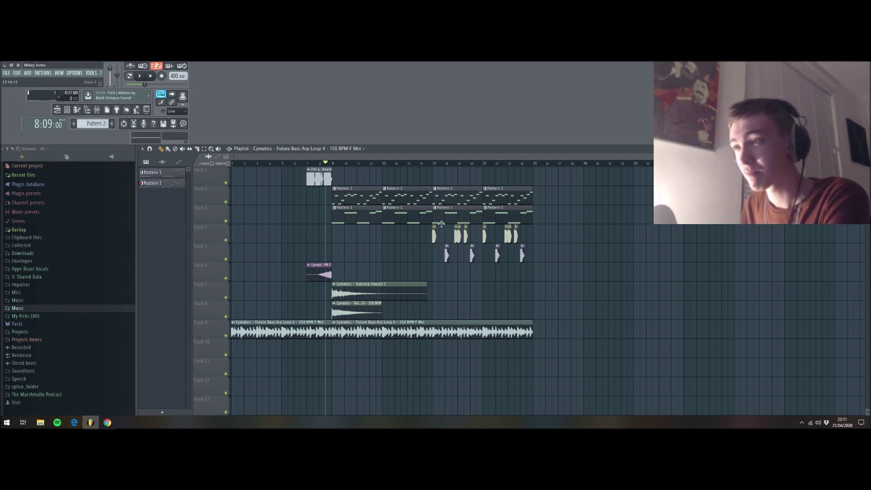
pyautogui.moveTo(318, 163); pyautogui.dragTo(141, 201)
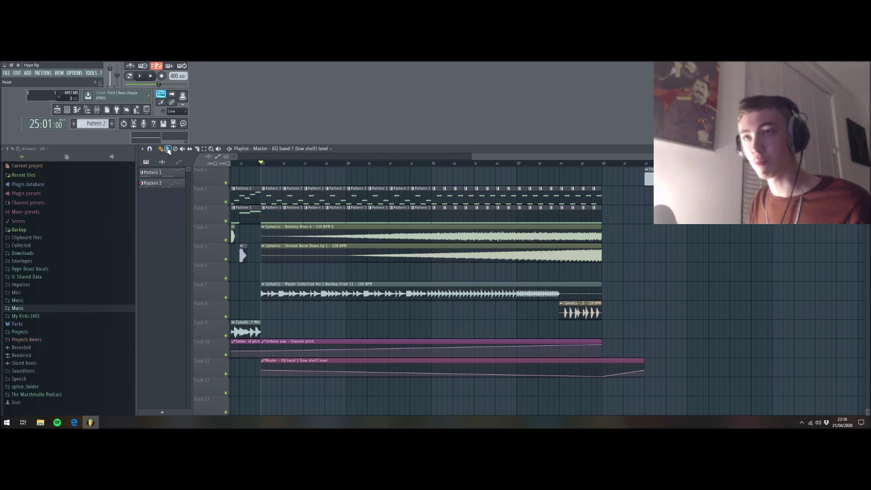
# - Play the buildup with risers, drum roll and pitch and EQ automation from bar 25, stop it, and look at the section after it
pyautogui.press('space')
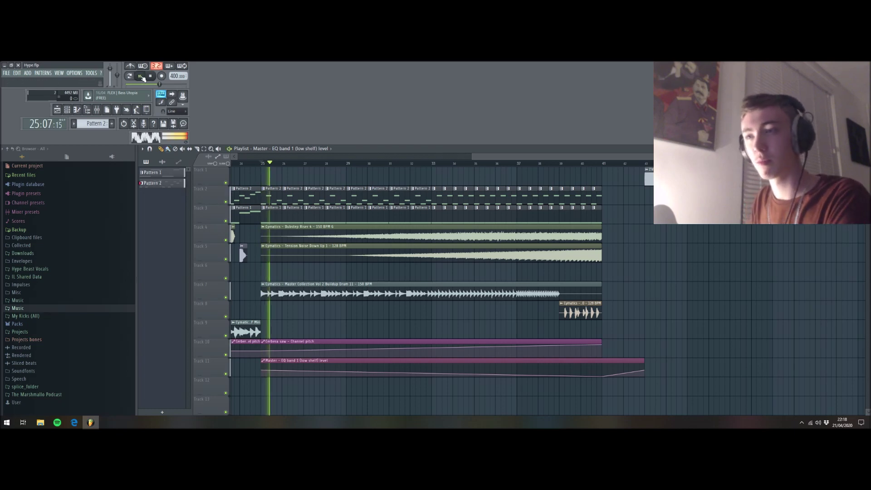
pyautogui.scroll(-3, 513, 165)
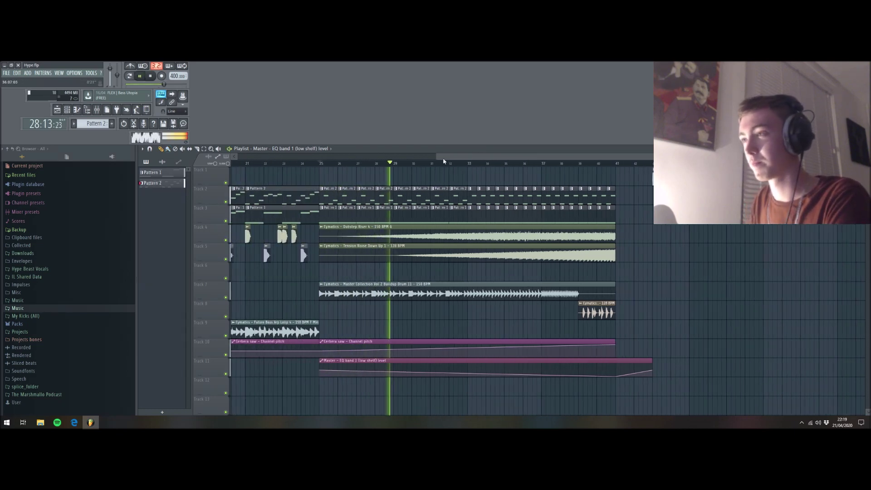
pyautogui.moveTo(481, 162); pyautogui.dragTo(501, 164)
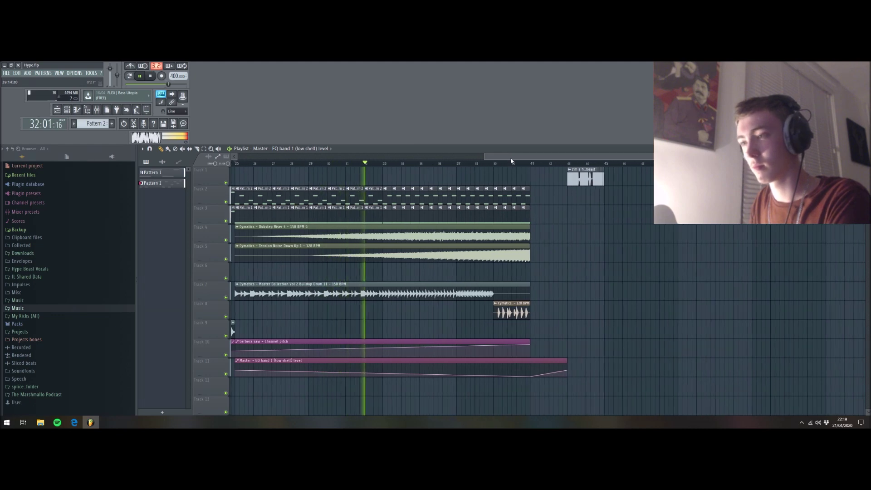
pyautogui.click(151, 76)
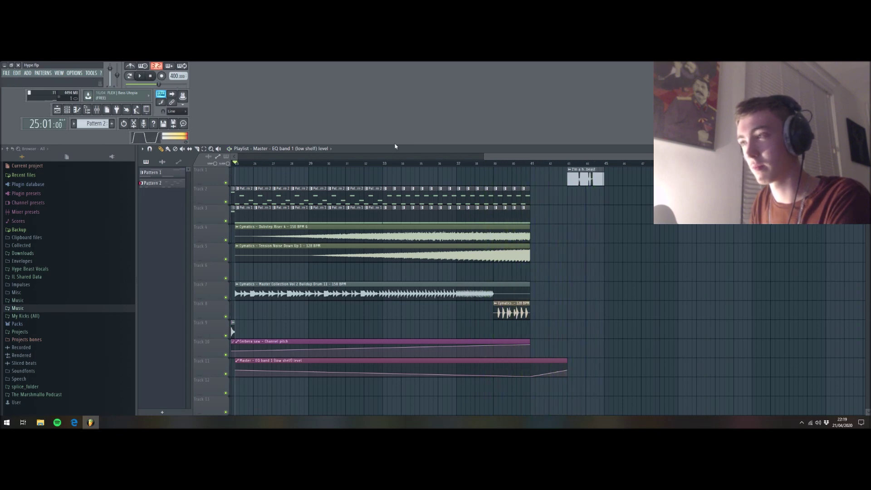
pyautogui.moveTo(485, 157); pyautogui.dragTo(571, 159)
pyautogui.click(451, 164)
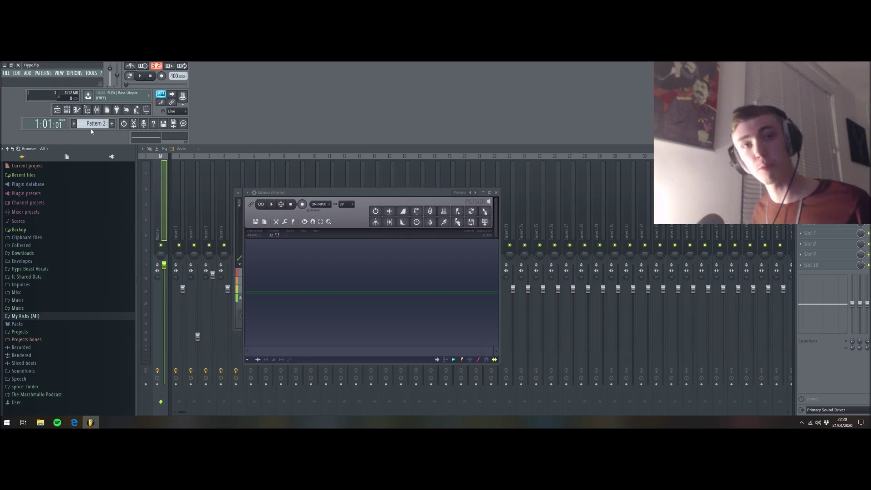
# - Bring the High Power sample into Edison on the Master track and preview it
pyautogui.click(303, 204)
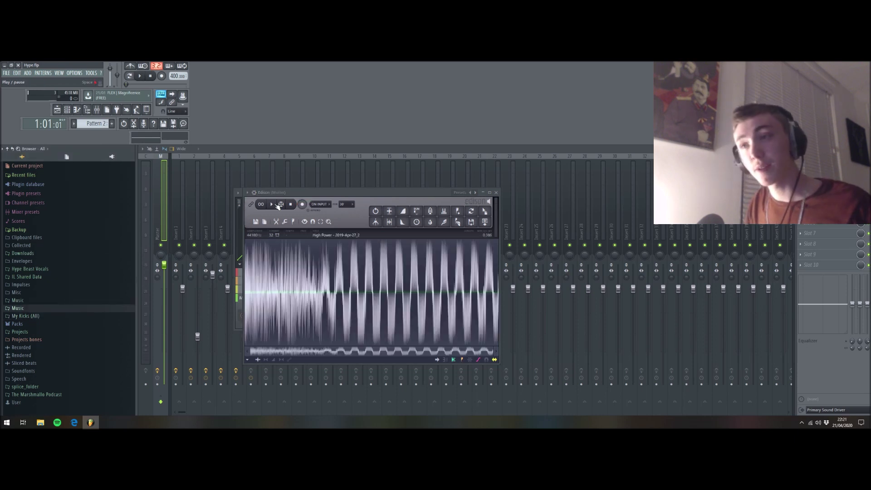
pyautogui.click(277, 205)
pyautogui.click(291, 205)
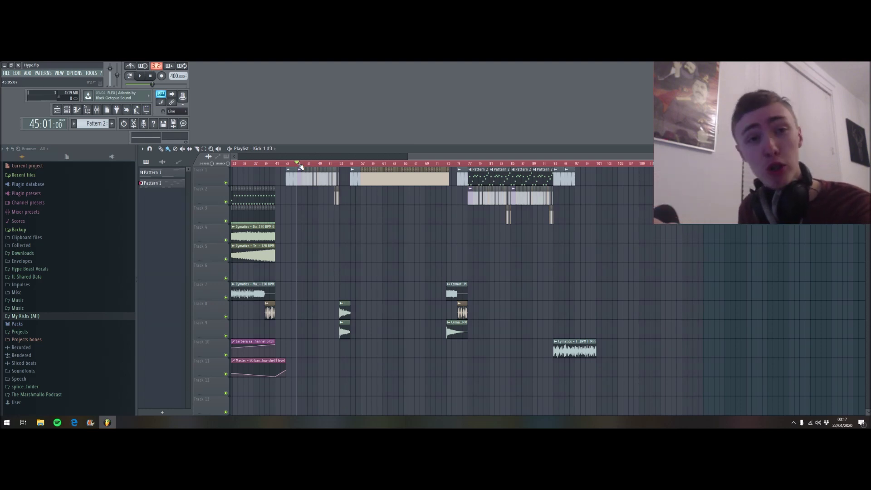
# - Move the playhead to bar 77 and examine the melody, kick and closing arp loop clips from there on
pyautogui.click(468, 162)
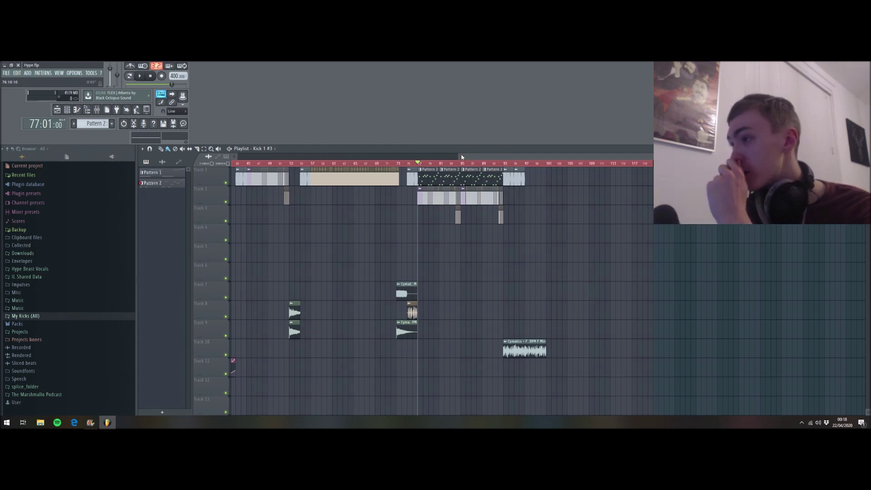
pyautogui.moveTo(462, 157); pyautogui.dragTo(583, 166)
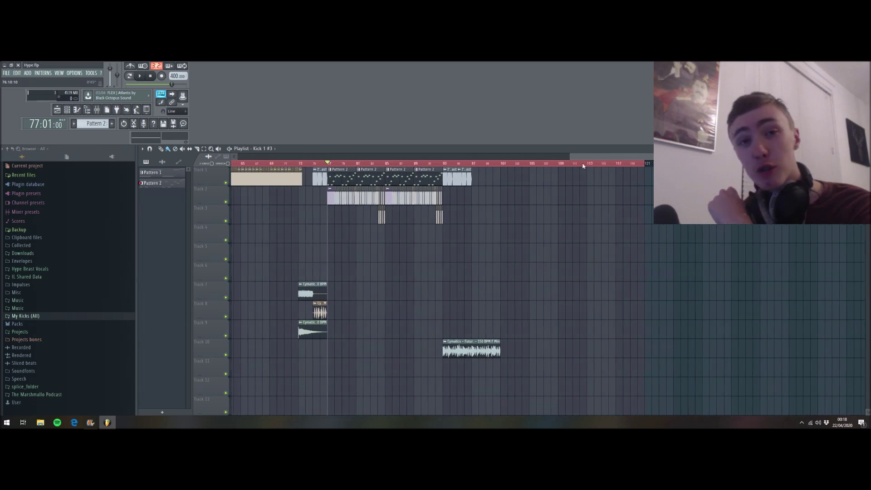
pyautogui.hscroll(-2, 572, 167)
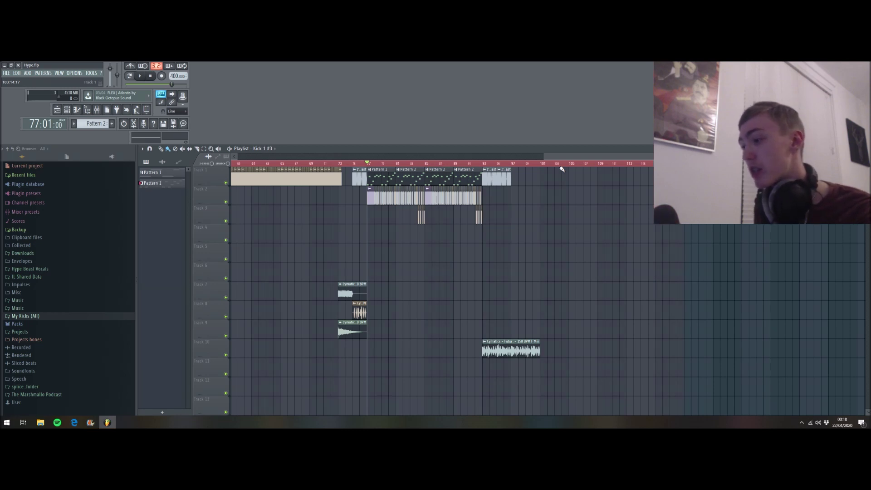
pyautogui.moveTo(545, 158)
pyautogui.mouseDown()
pyautogui.moveTo(500, 158)
pyautogui.moveTo(552, 158)
pyautogui.mouseUp()
# - Play the complete song arrangement from bar 1
pyautogui.moveTo(486, 164); pyautogui.dragTo(239, 158)
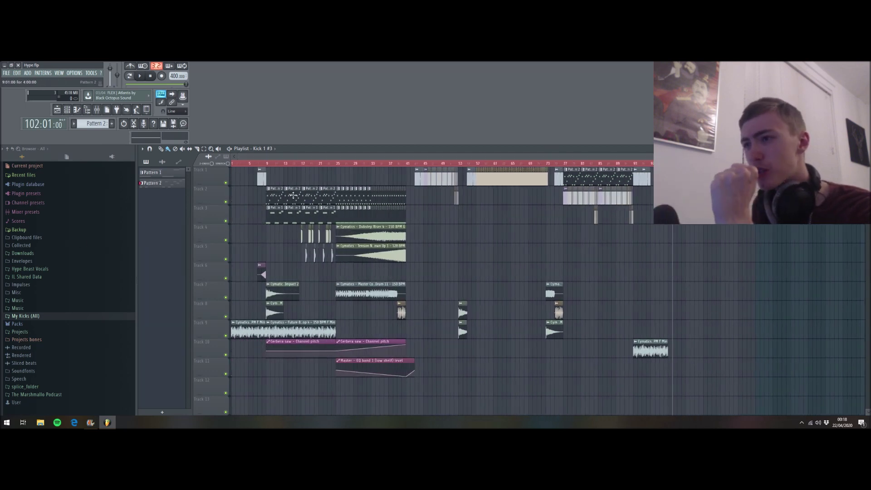
pyautogui.press('space')
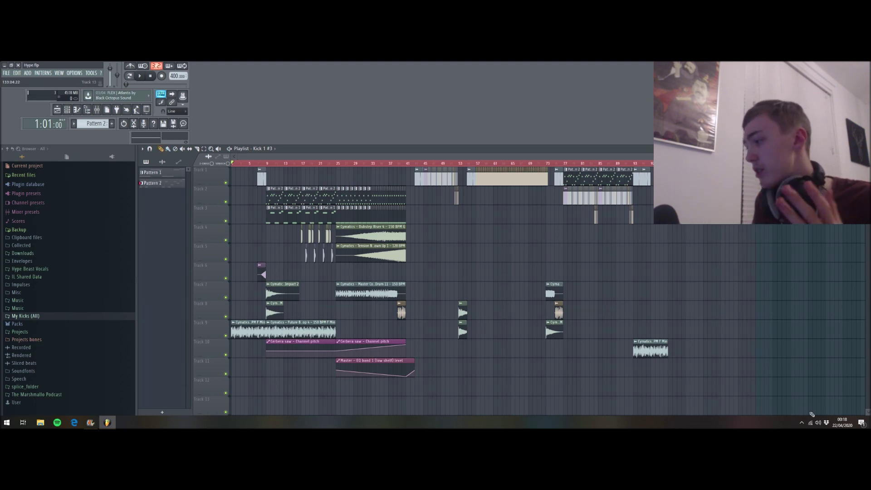
pyautogui.click(141, 76)
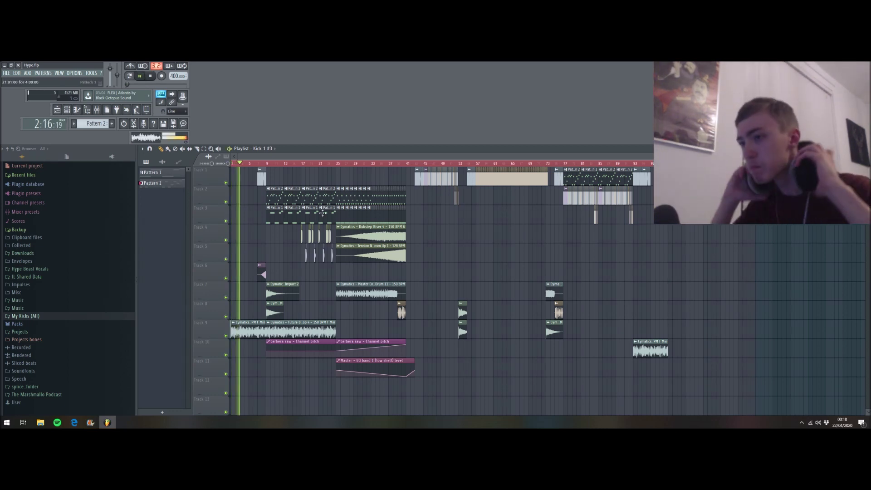